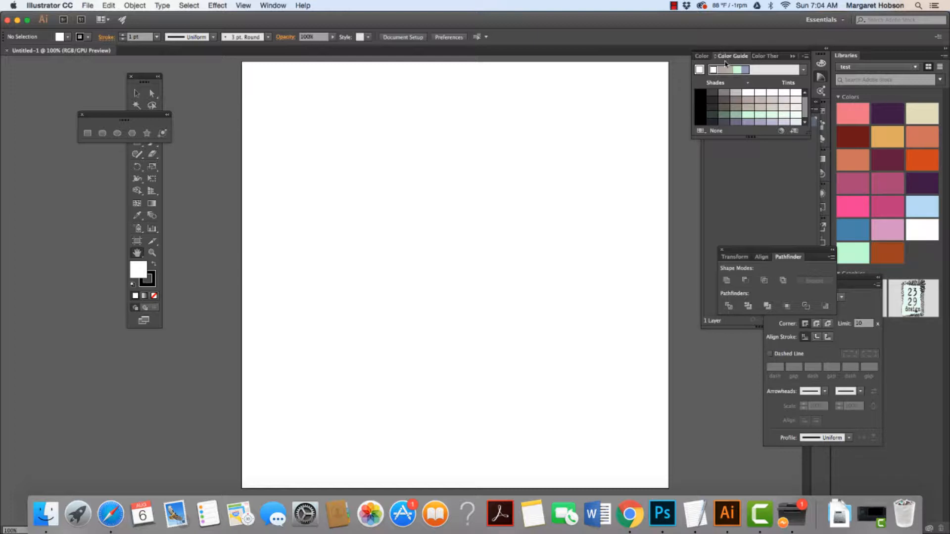
- Detach the Color Guide, set the fill to the default white-to-black linear gradient, and set the stroke to none
drag(726, 56, 698, 166)
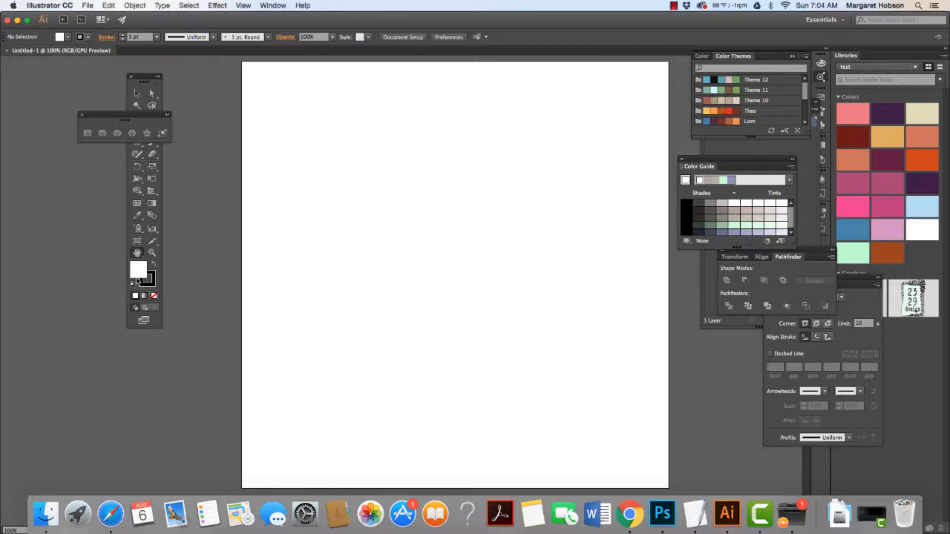
click(145, 296)
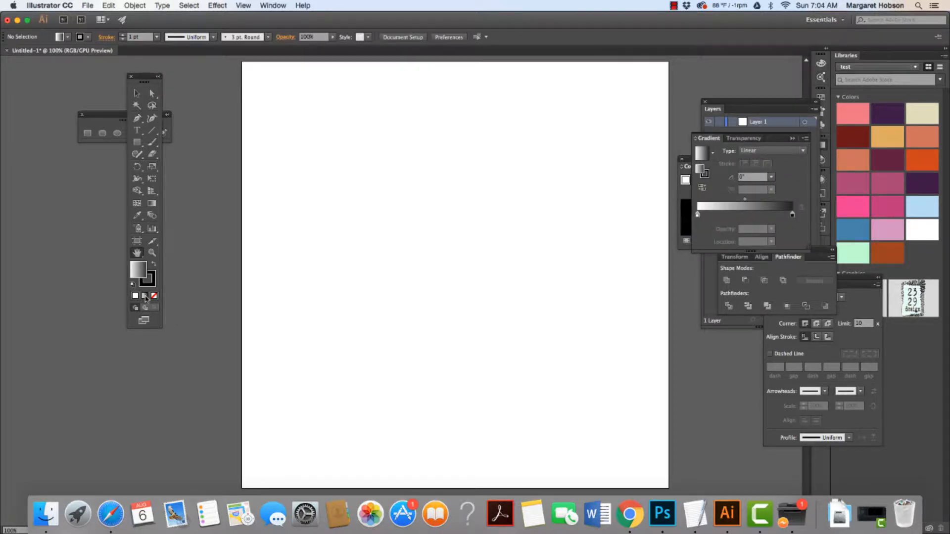
click(151, 284)
click(146, 297)
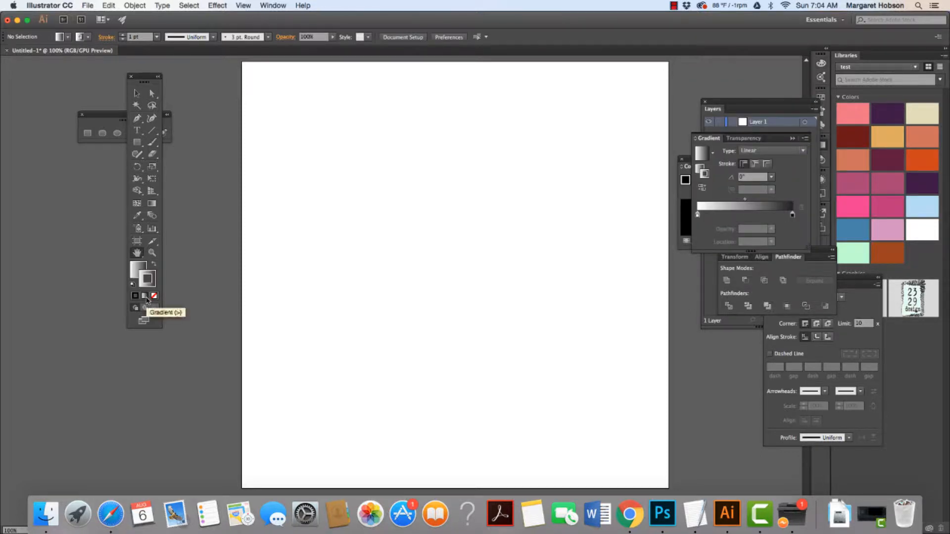
click(134, 278)
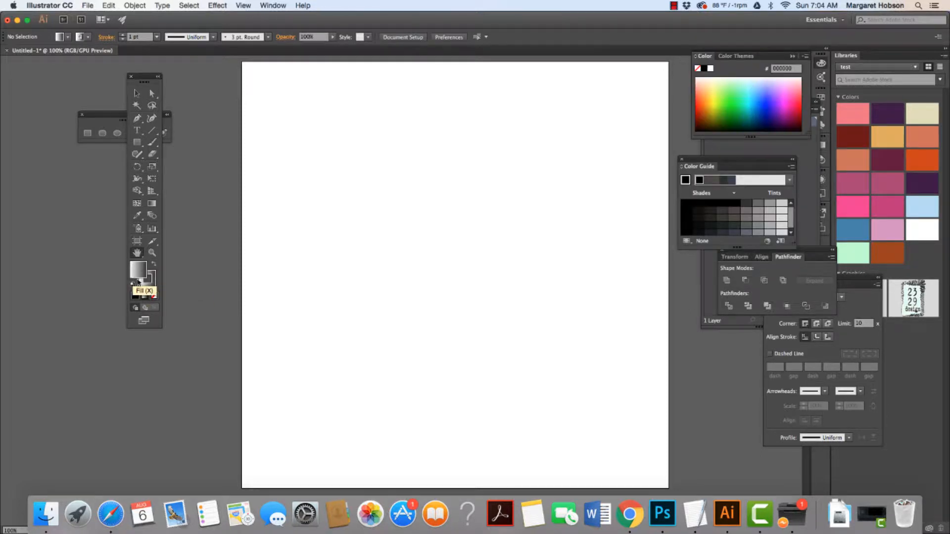
click(148, 279)
click(155, 295)
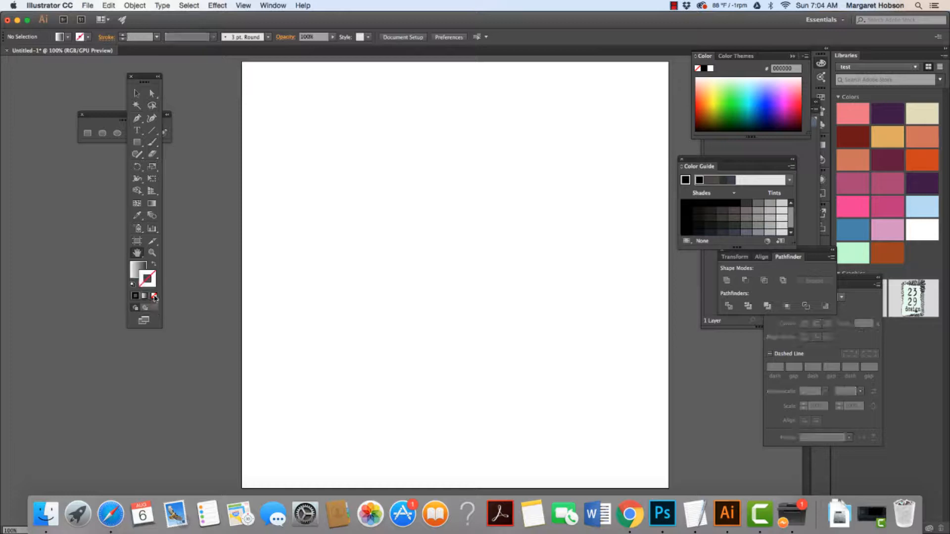
click(139, 271)
- Show the Swatches and open the Metals gradient library, placing it just below them, with the Color Guide moved out of the way
drag(691, 159, 701, 321)
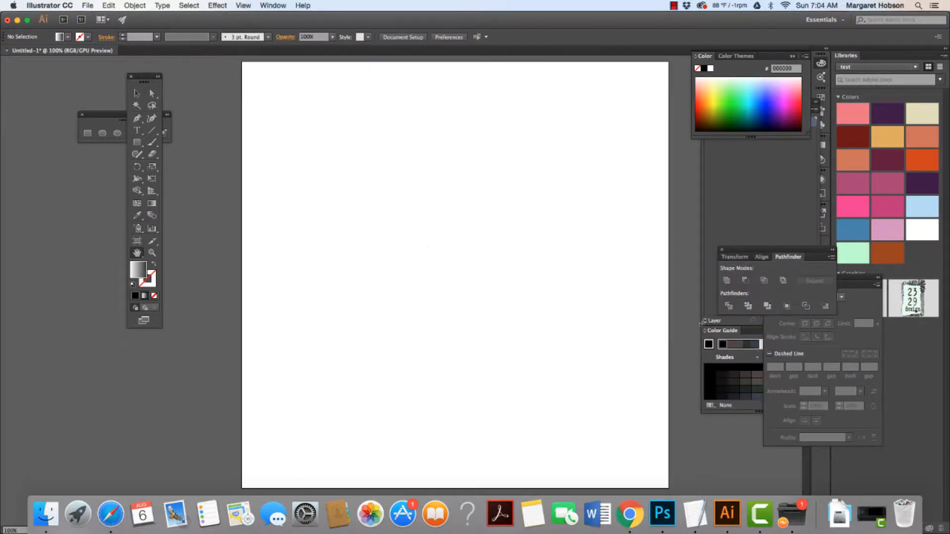
click(273, 6)
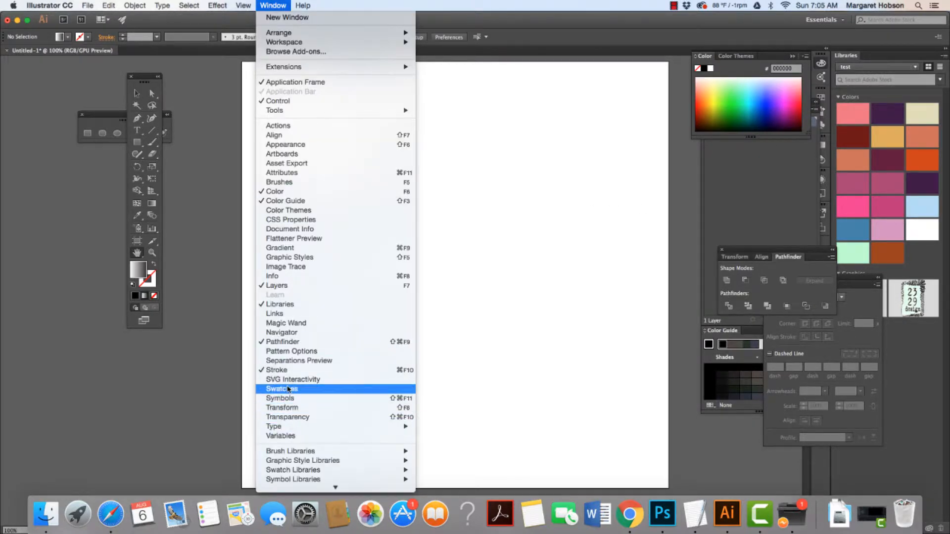
click(288, 389)
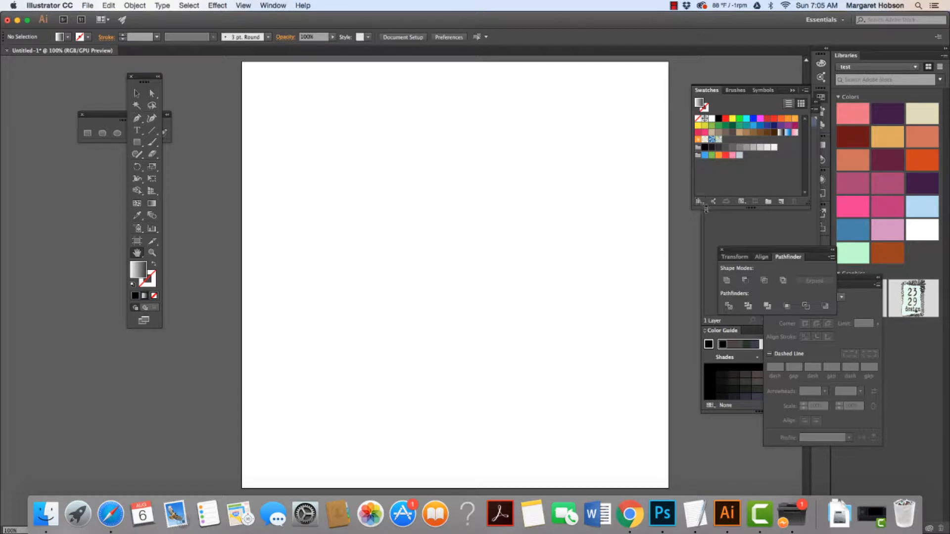
click(700, 203)
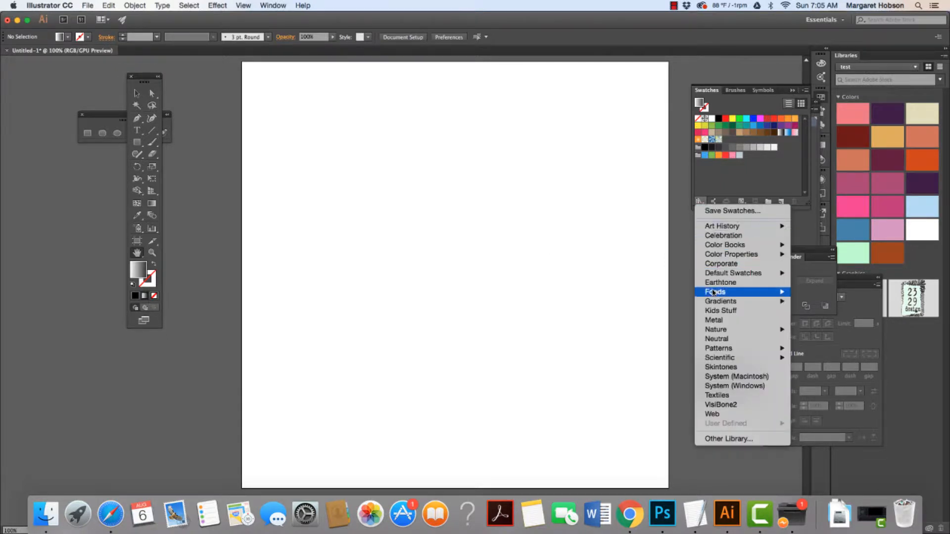
mouse_move(712, 292)
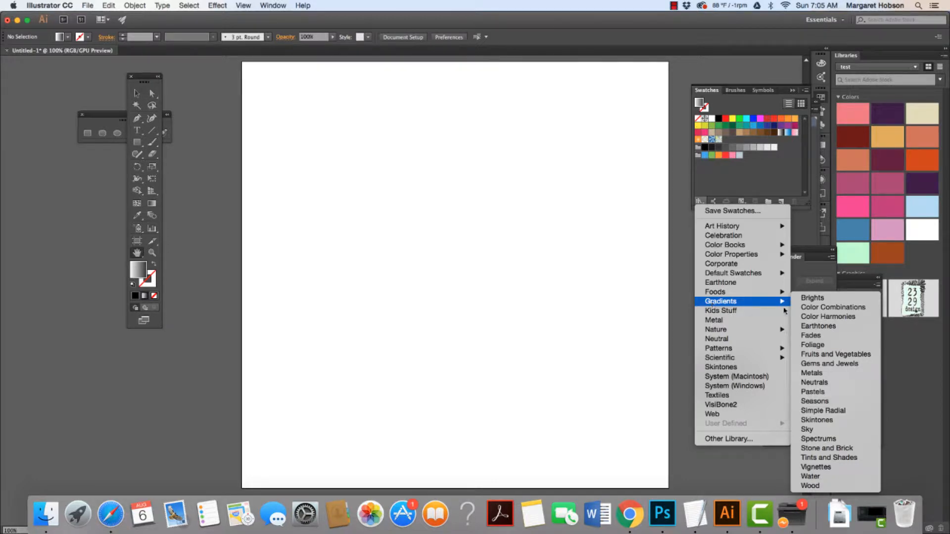
click(810, 374)
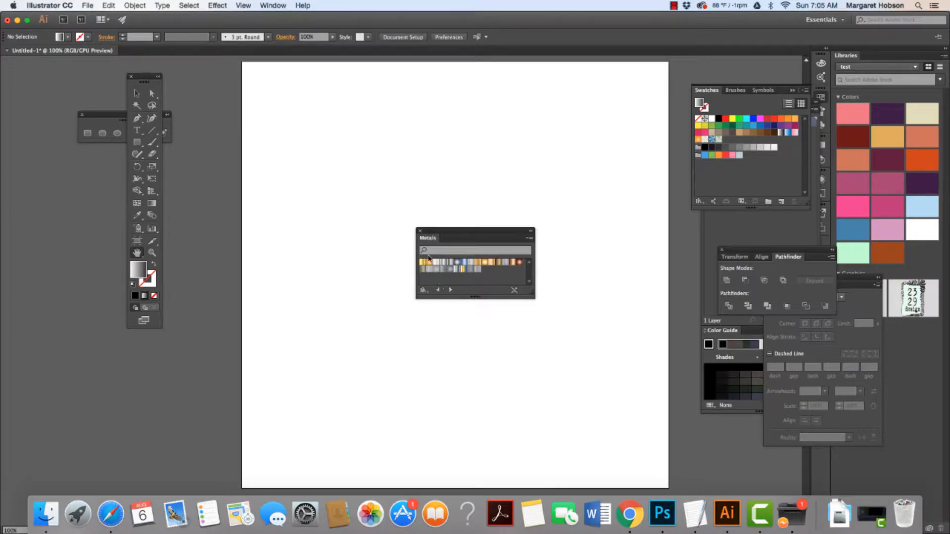
drag(430, 232, 697, 223)
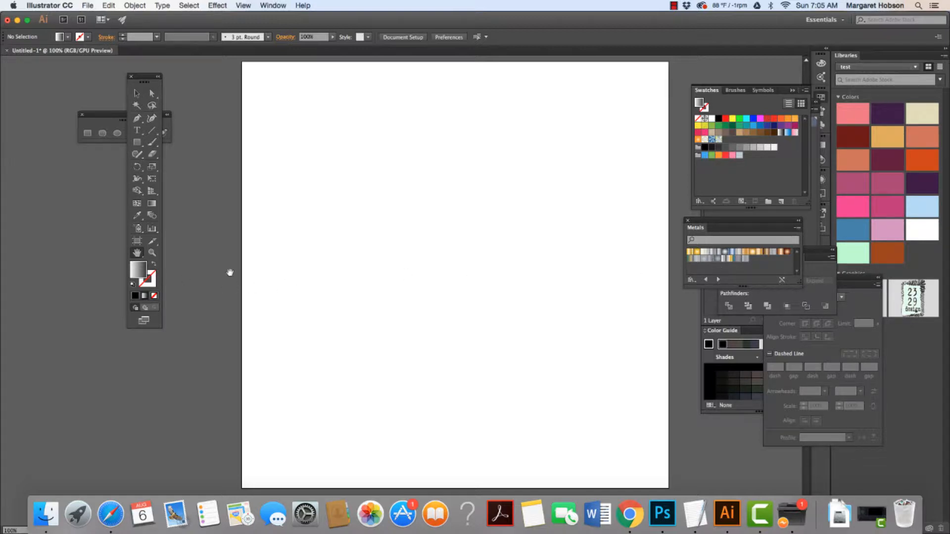
- Draw a gradient-filled rectangle about 4.28 in by 3.44 in on the upper middle of the artboard and deselect it
drag(137, 142, 159, 145)
mouse_move(346, 149)
mouse_down()
mouse_move(417, 255)
mouse_move(461, 255)
mouse_move(499, 271)
mouse_up()
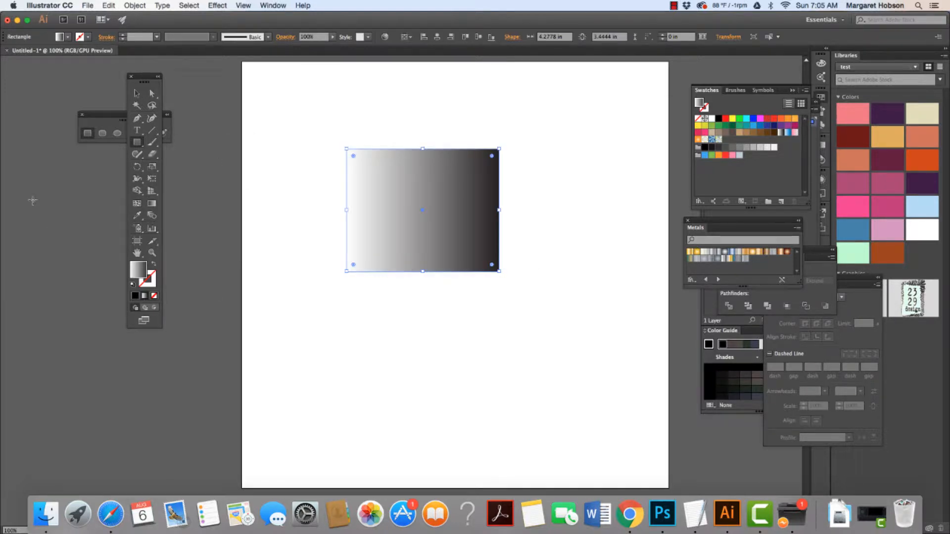
click(137, 94)
click(233, 179)
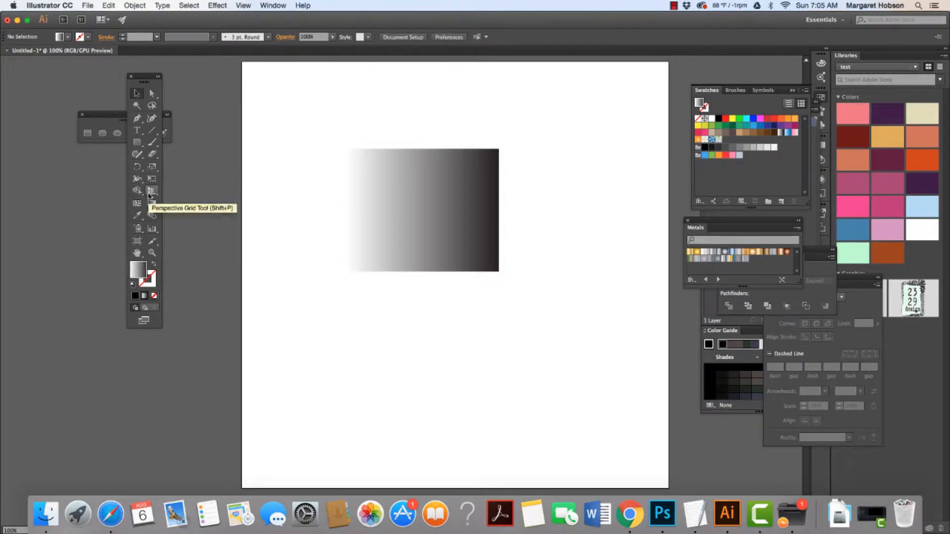
- Draw a small closed freehand shape near the artboard's upper-left corner with the Pencil, and move the rectangle slightly down and right
key(n)
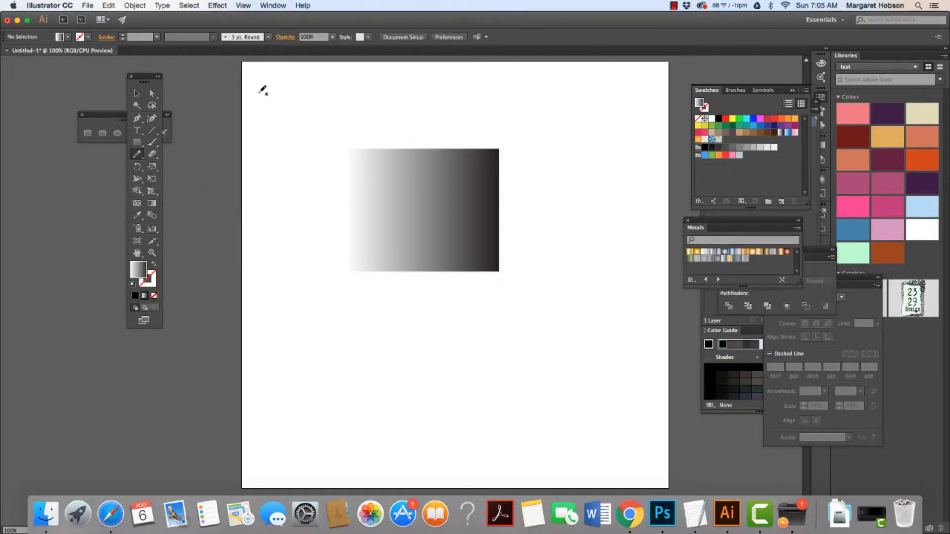
mouse_move(293, 133)
mouse_down()
mouse_move(280, 117)
mouse_move(296, 83)
mouse_move(327, 95)
mouse_move(317, 125)
mouse_move(297, 134)
mouse_up()
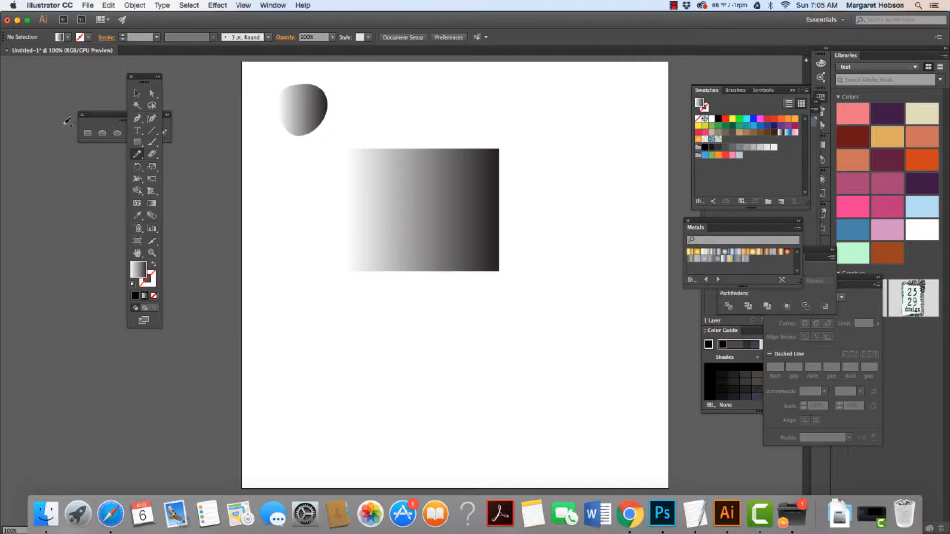
click(137, 93)
drag(390, 188, 414, 225)
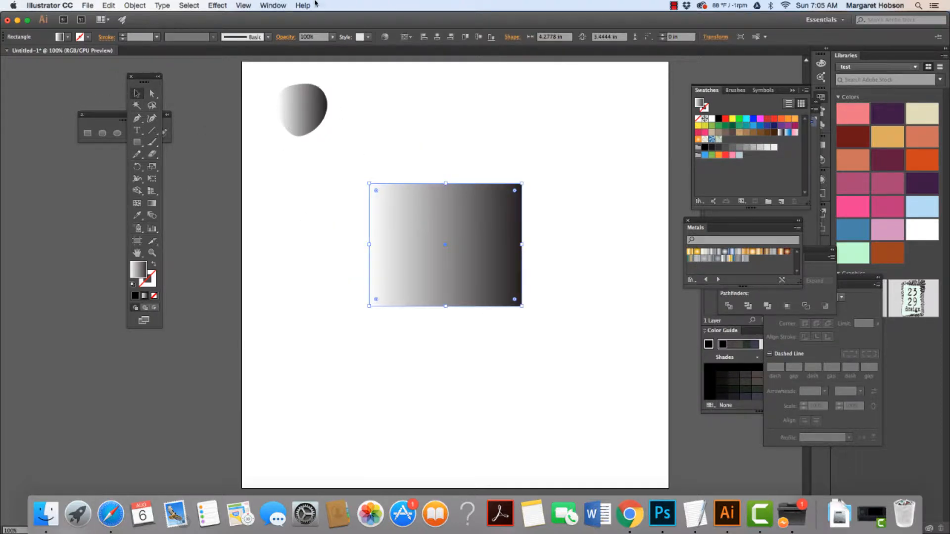
- Show the Gradient settings as a floating window beside the rectangle and change its gradient type to Radial
click(270, 6)
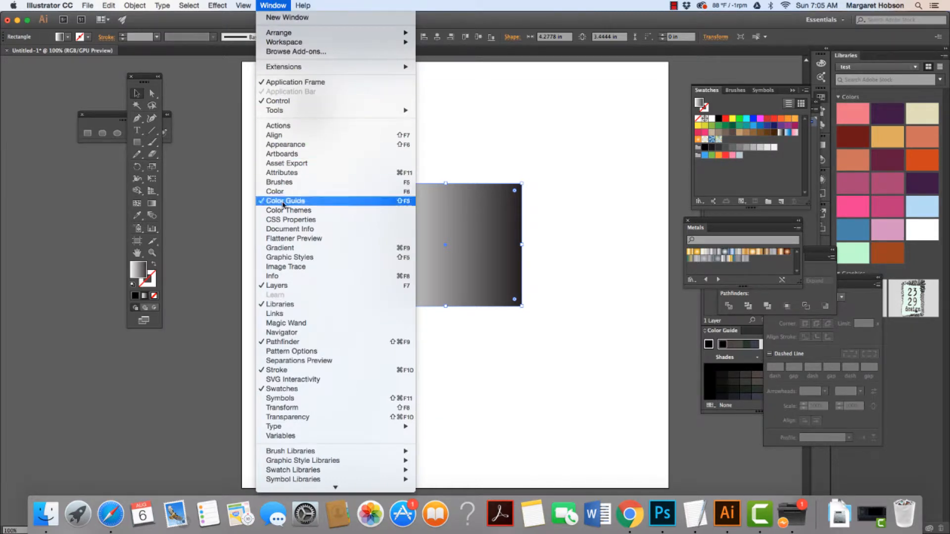
click(279, 248)
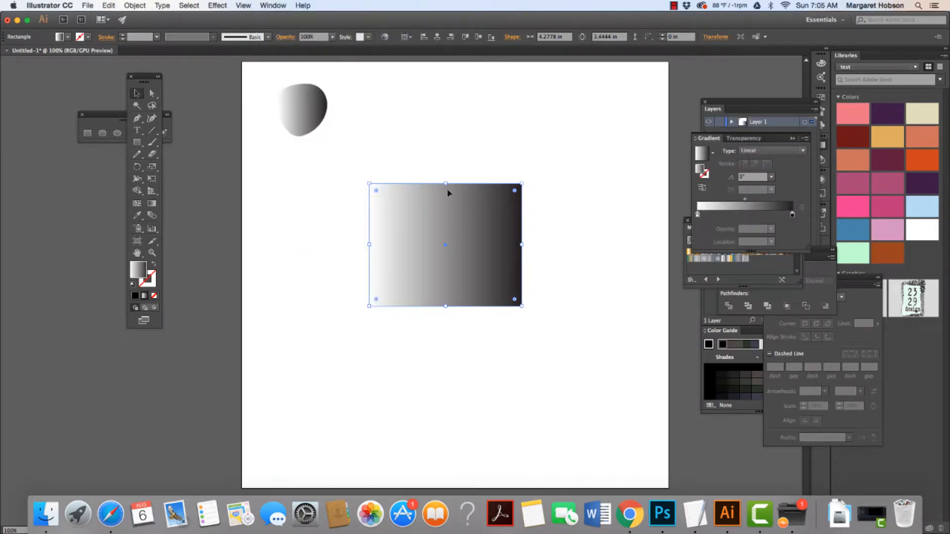
drag(711, 139, 573, 116)
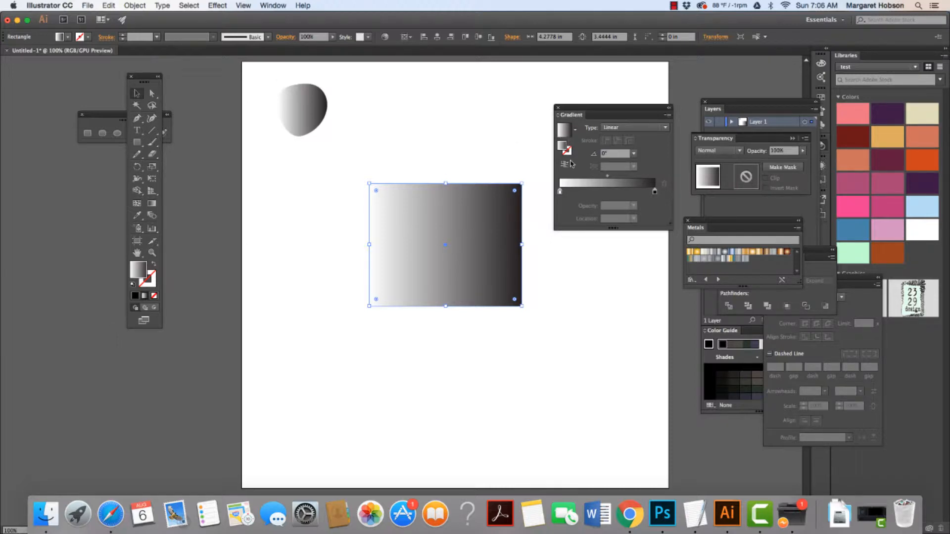
click(665, 128)
click(653, 148)
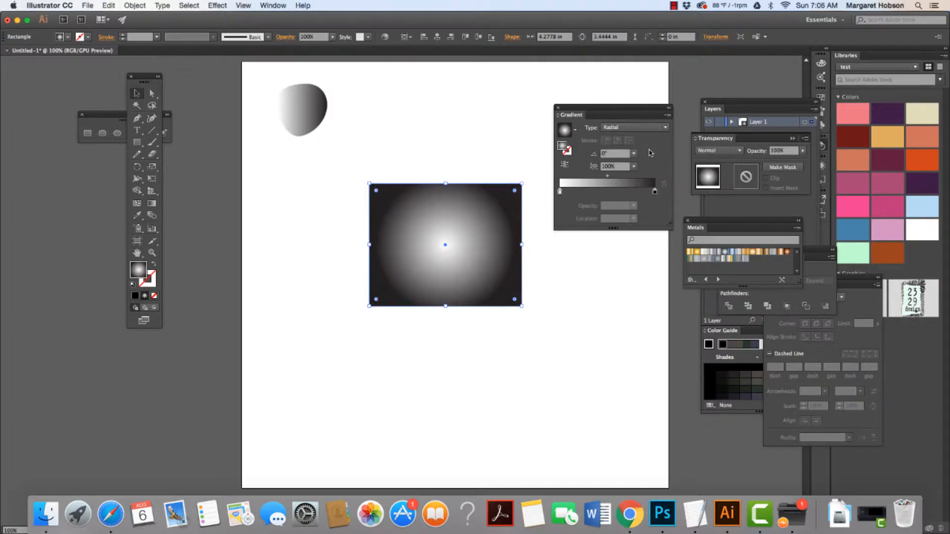
- Add a gradient stop coloured R=77 G=77 B=77 and position it about three quarters of the way toward the black end
click(607, 192)
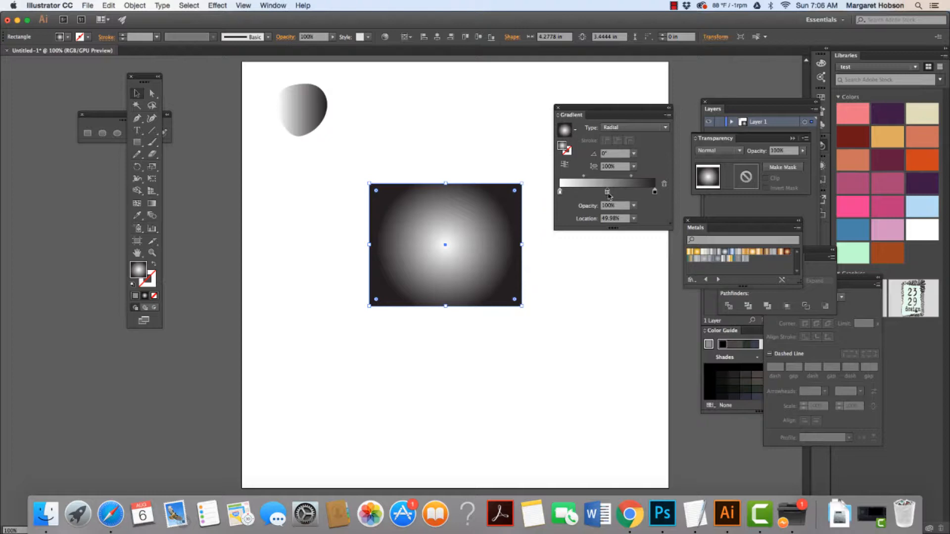
double_click(607, 193)
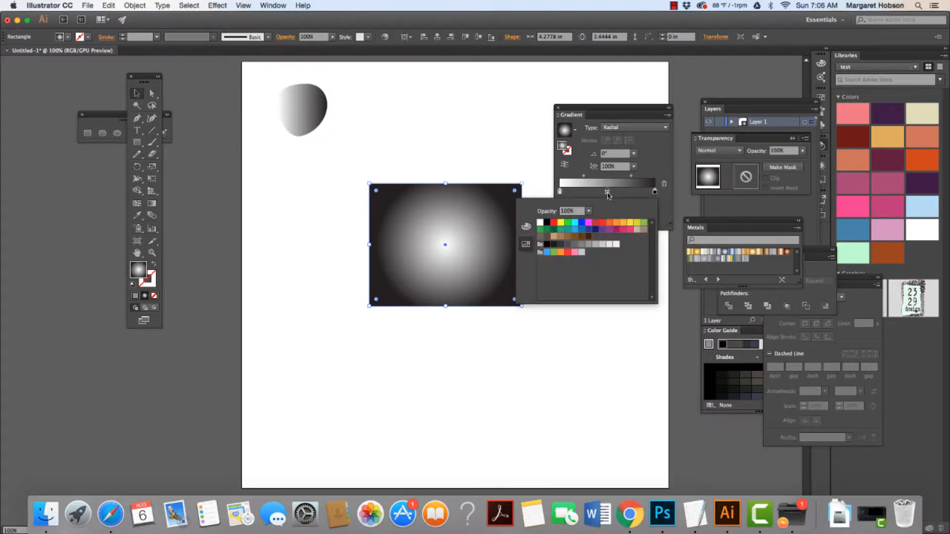
click(588, 245)
click(595, 244)
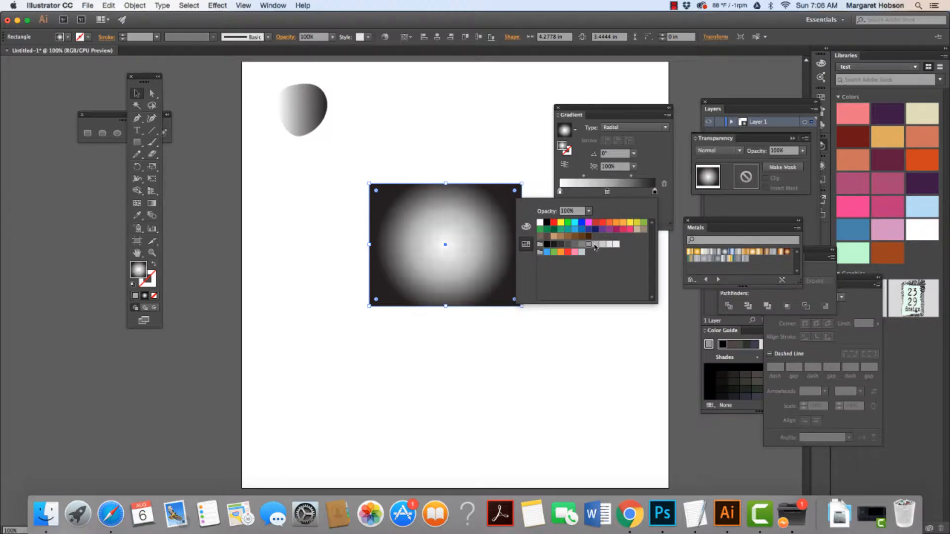
click(568, 244)
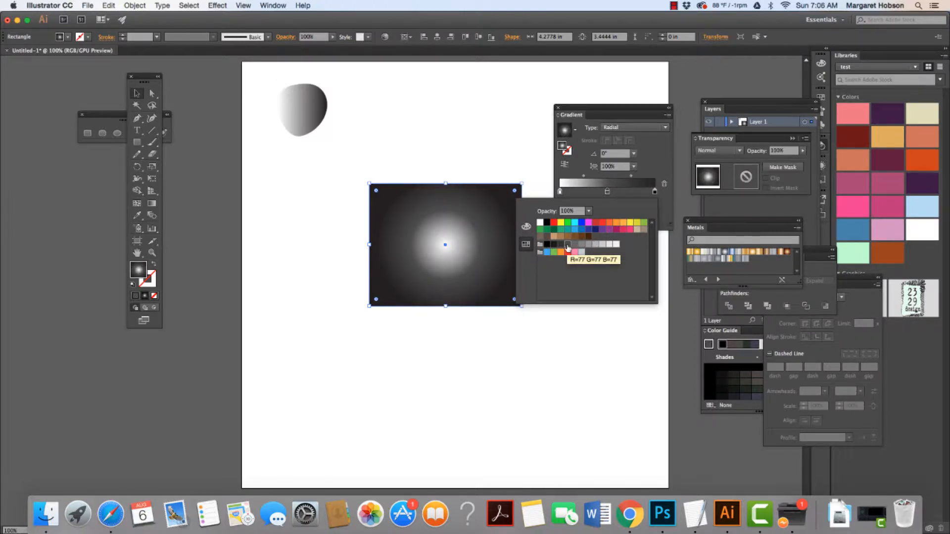
click(608, 192)
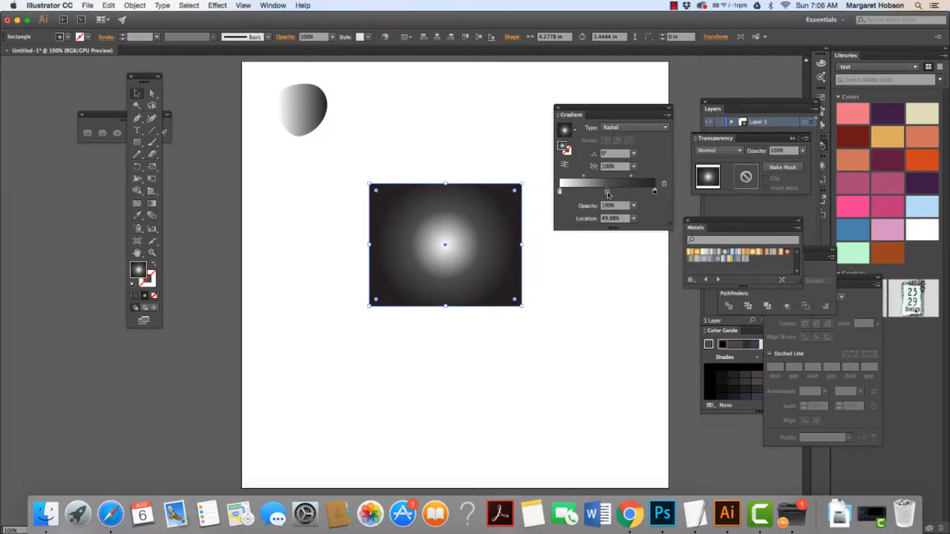
drag(608, 194, 631, 193)
- Add a gradient stop at about 38% coloured R=153 G=153 B=153, and another stop at about 22%
click(596, 193)
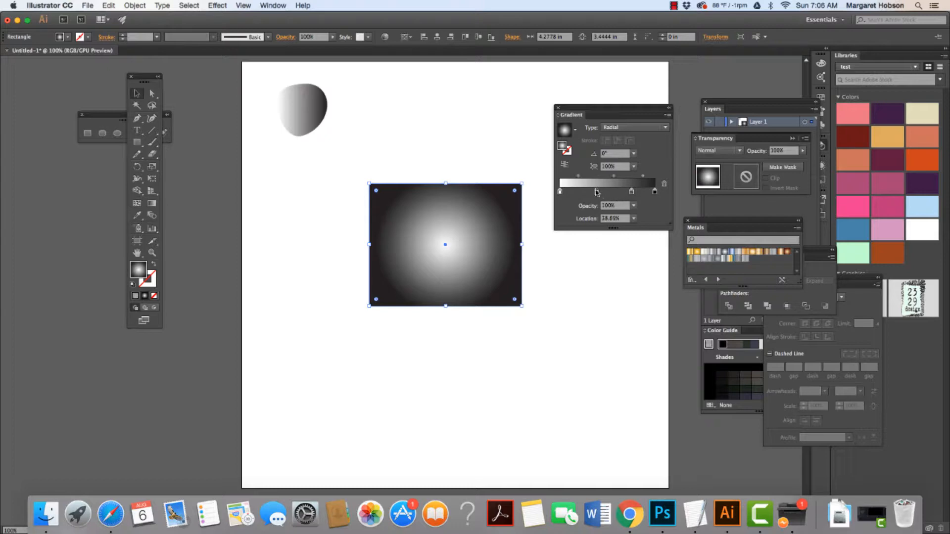
double_click(597, 192)
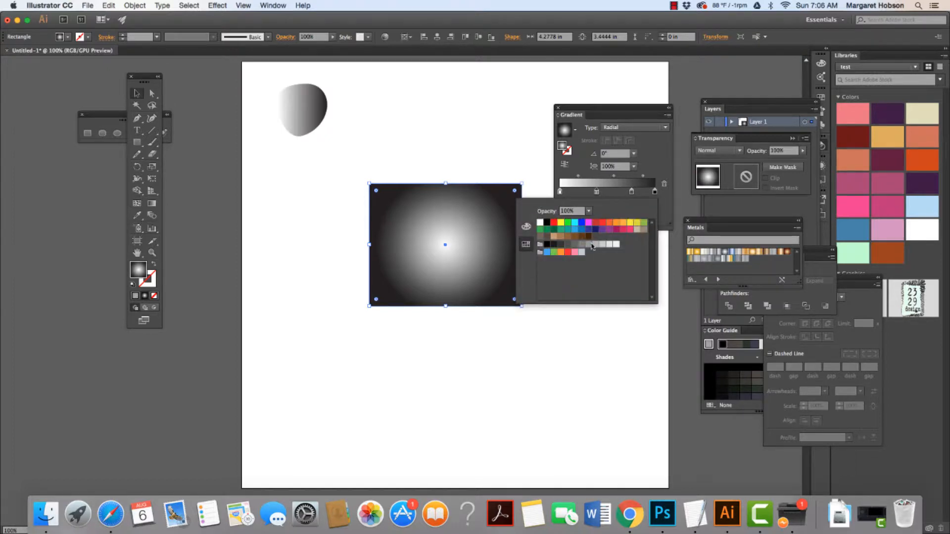
click(588, 245)
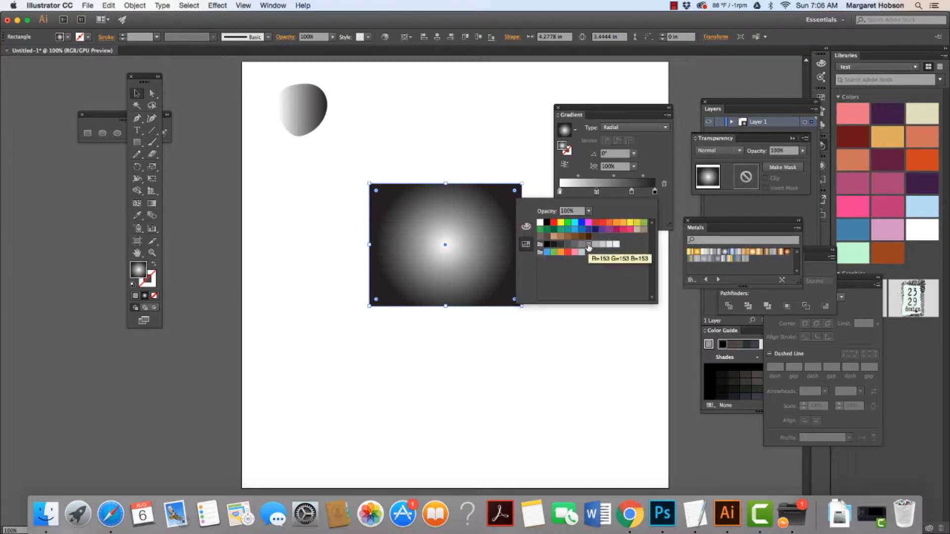
click(582, 194)
click(580, 193)
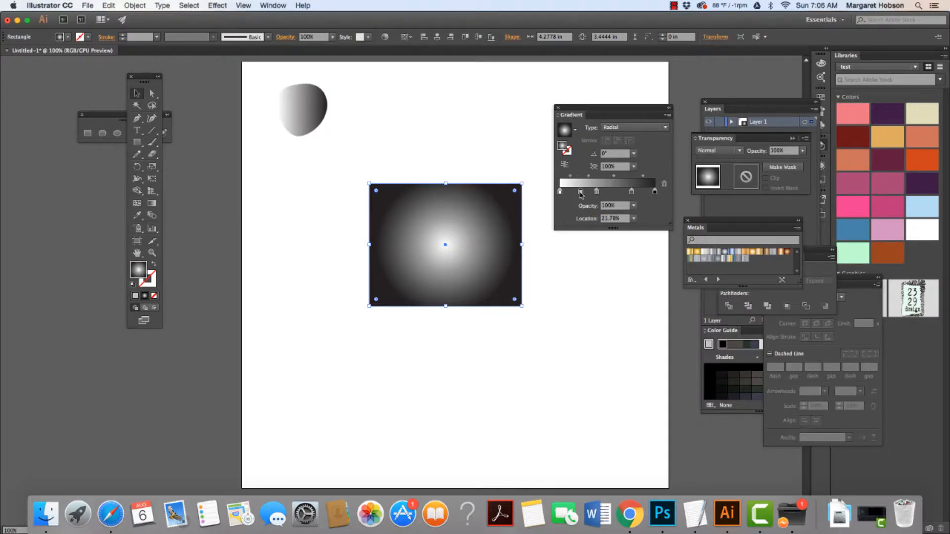
- Recolour the gradient's black end stop to a medium grey and move the rectangle slightly up and left
double_click(580, 193)
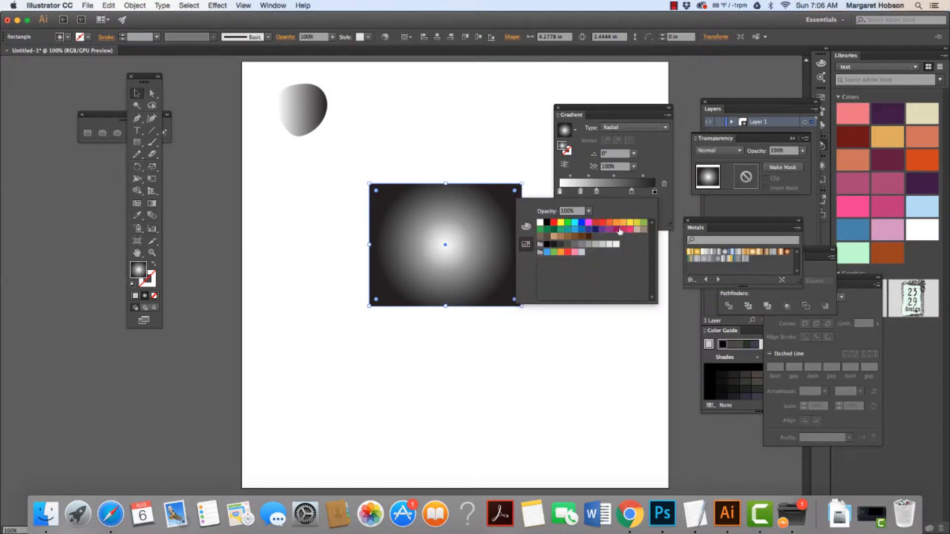
click(560, 245)
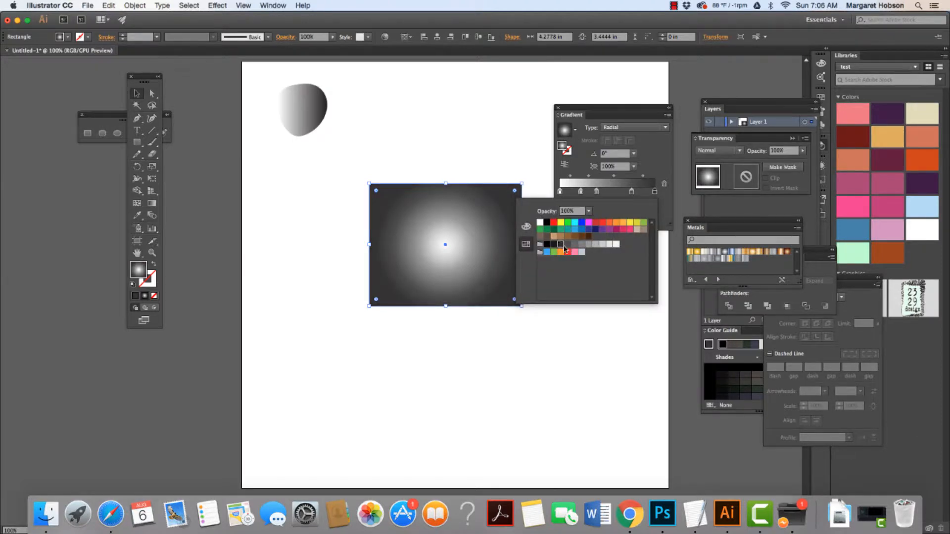
click(567, 245)
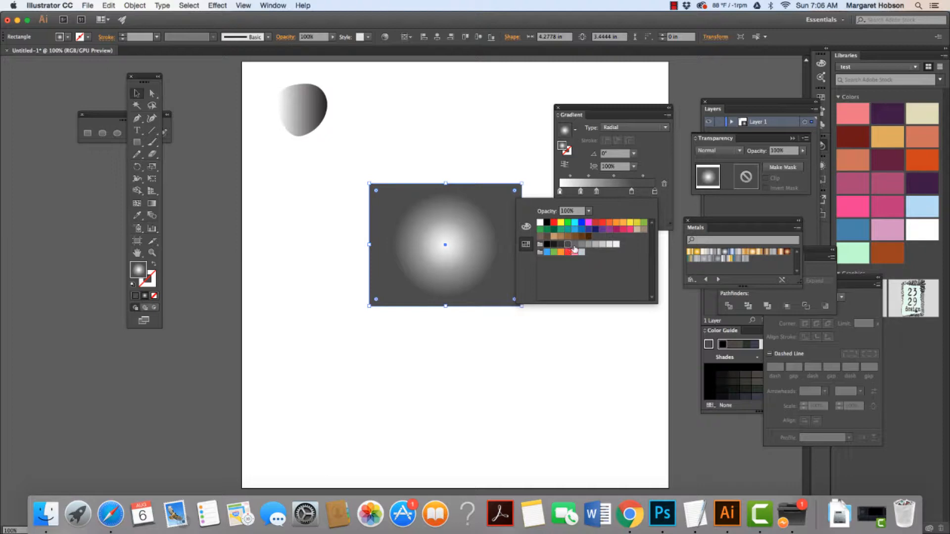
click(573, 245)
click(506, 163)
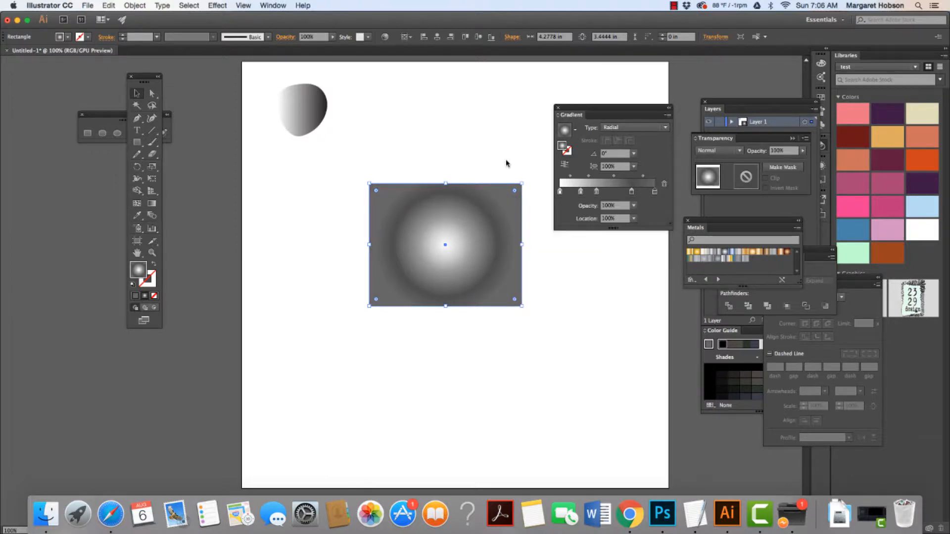
drag(449, 257, 439, 240)
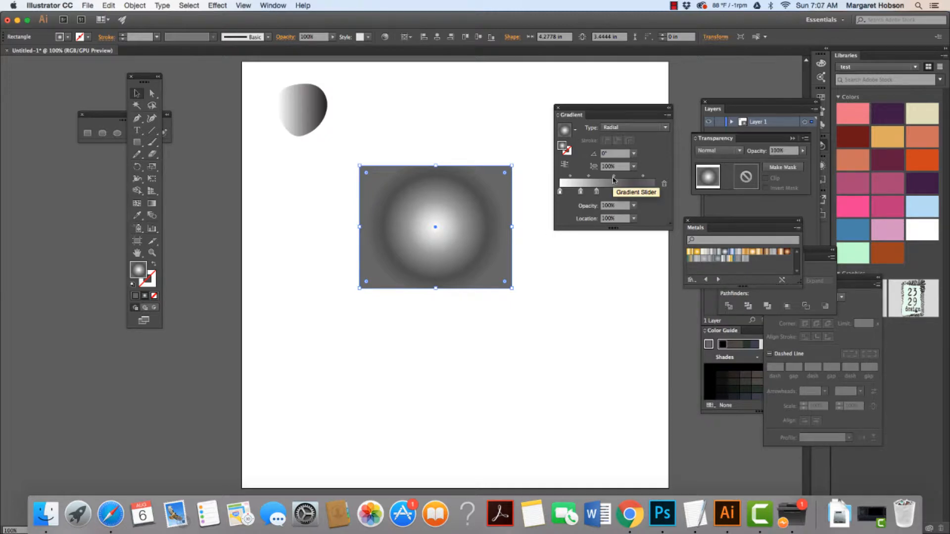
- Set the midpoint between the gradient's third and fourth stops to about 53.2% and move the rectangle slightly down
drag(614, 179, 614, 180)
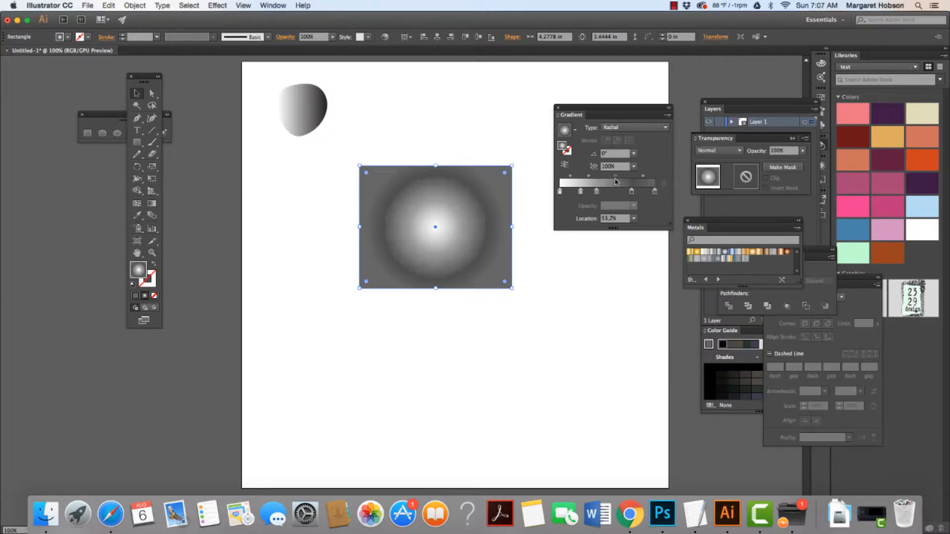
drag(440, 249, 443, 264)
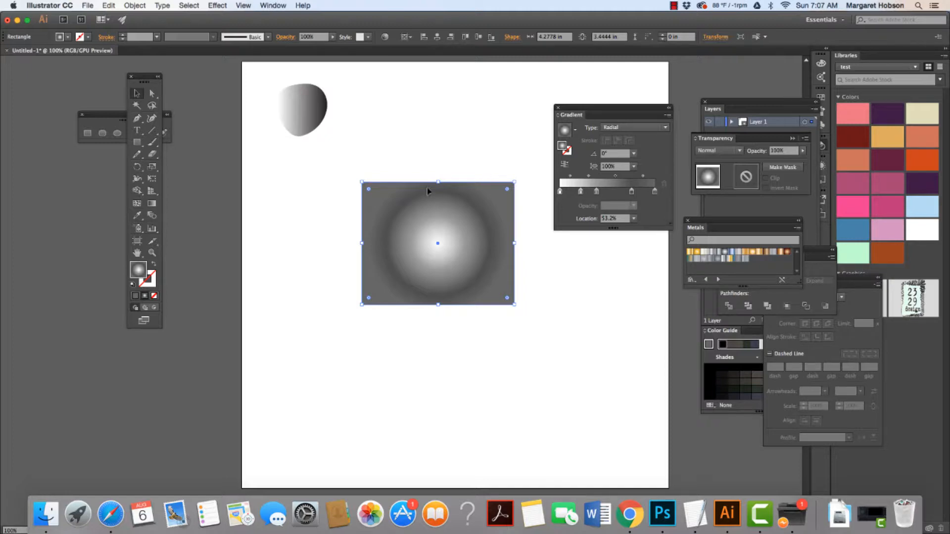
- Enlarge the rectangle's radial gradient beyond its edges with the Gradient tool and flatten it to an aspect ratio of about 87.1%
click(153, 206)
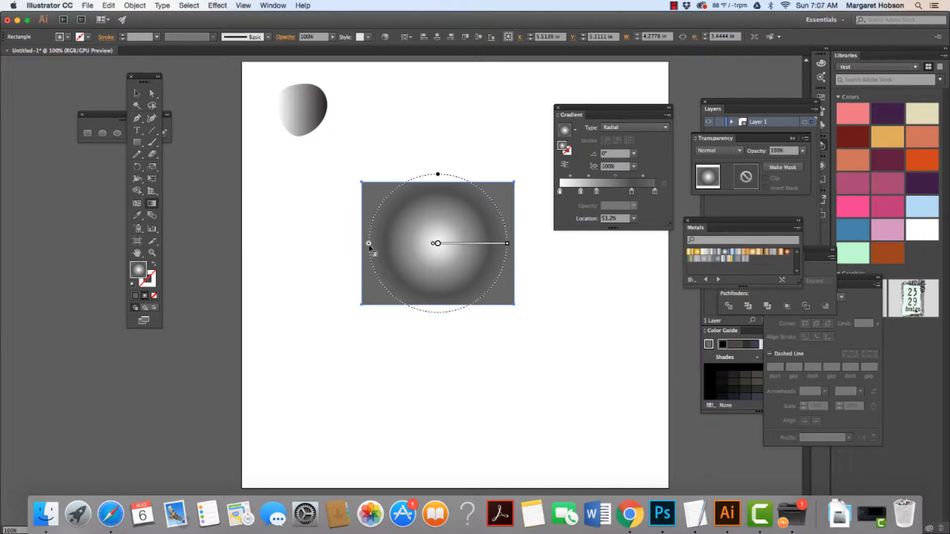
drag(369, 243, 311, 245)
mouse_move(346, 246)
mouse_move(413, 245)
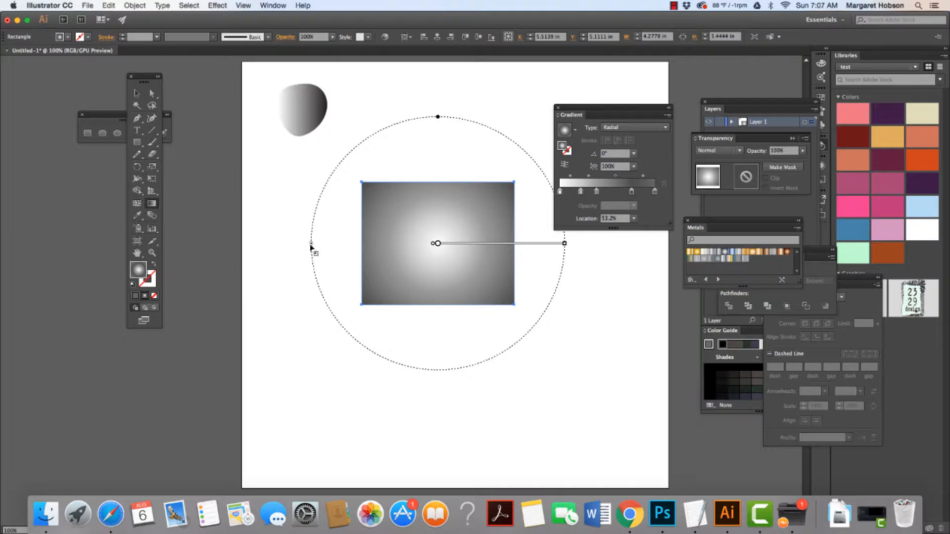
drag(312, 248, 334, 245)
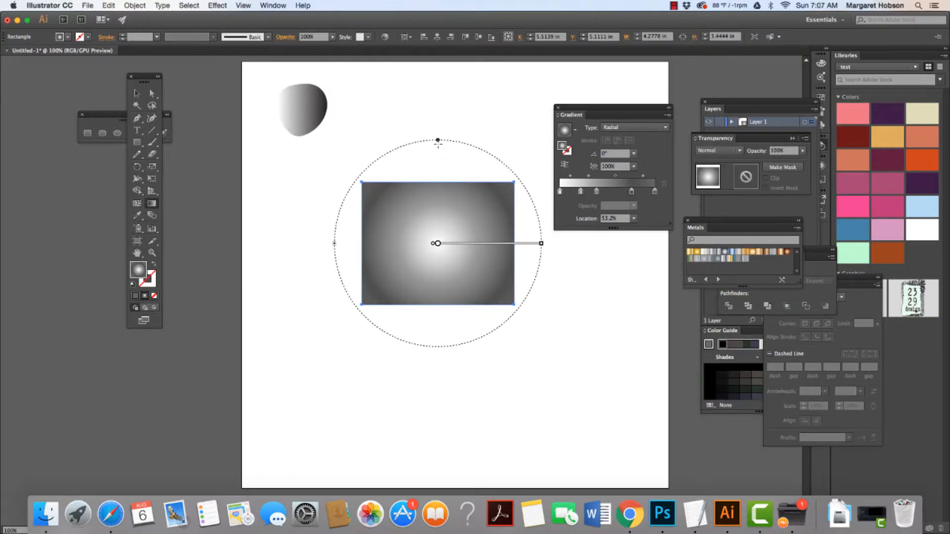
drag(438, 142, 439, 154)
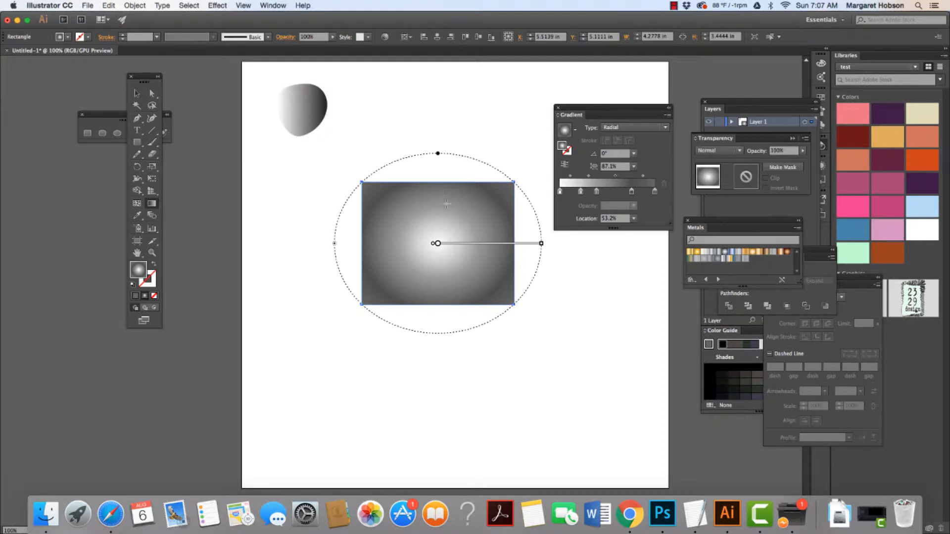
- Rotate the radial gradient to about 38.6° and recolour its stop at 21.78% with the lightest grey swatch
mouse_move(467, 247)
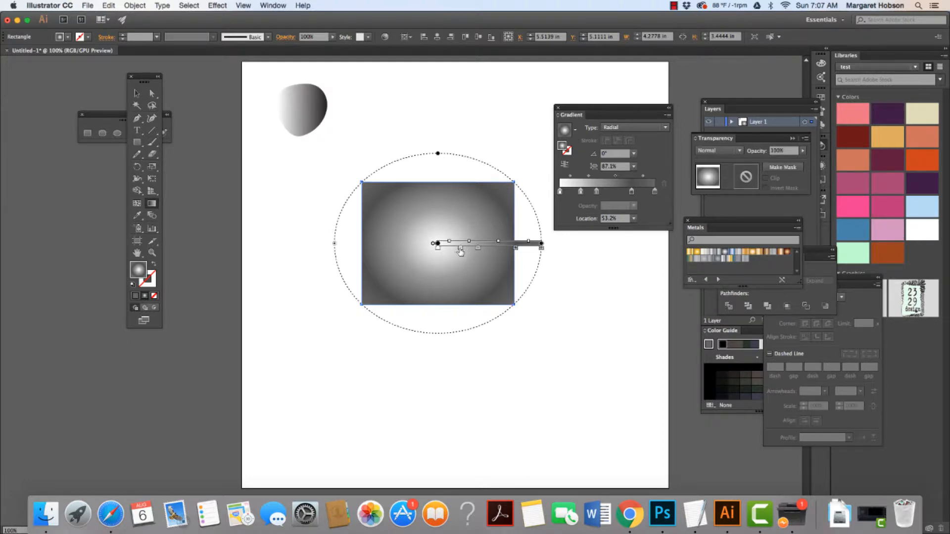
mouse_move(541, 243)
mouse_down()
mouse_move(537, 204)
mouse_move(518, 179)
mouse_up()
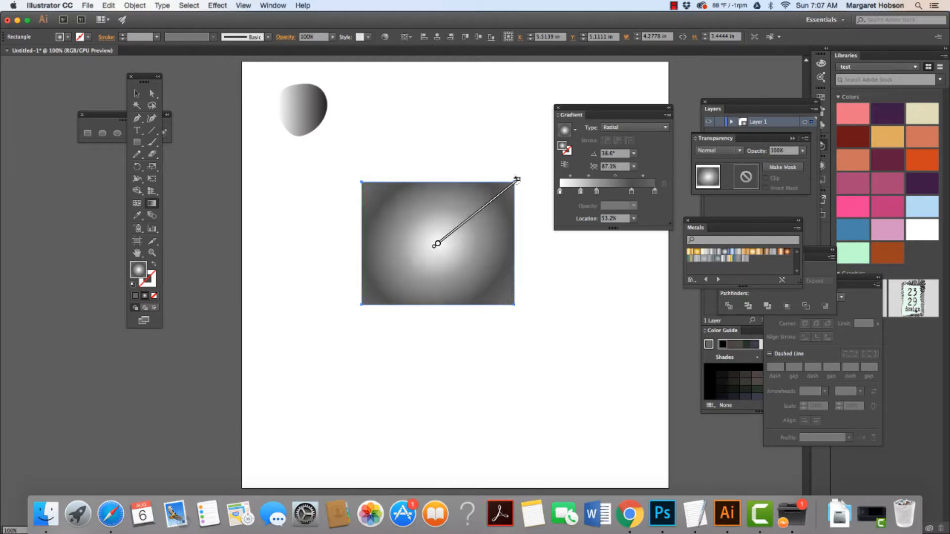
double_click(458, 236)
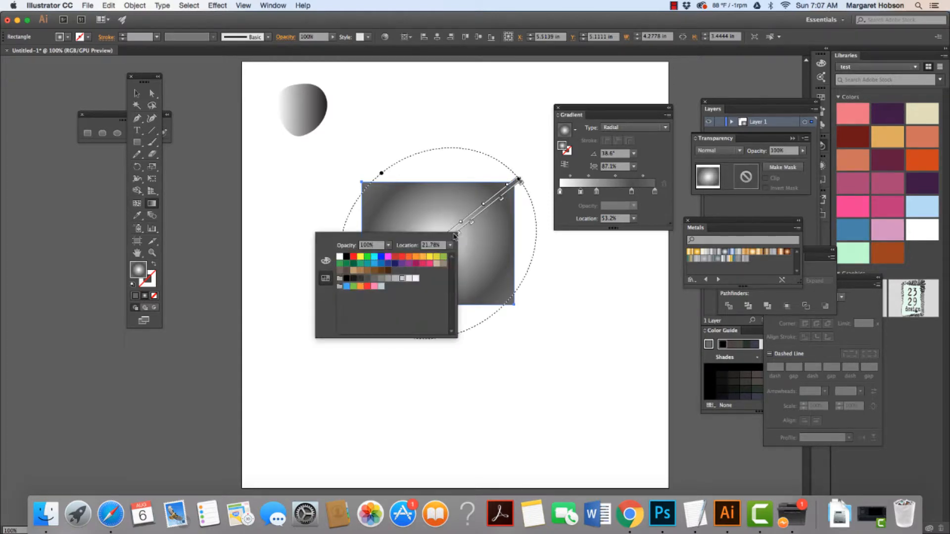
click(416, 278)
click(562, 284)
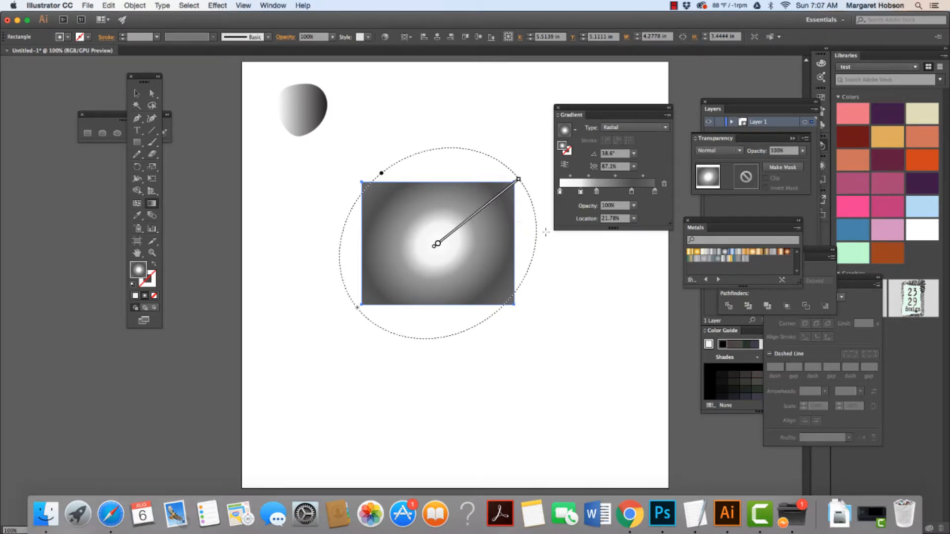
- Delete the gradient-filled rectangle from the artboard
click(136, 93)
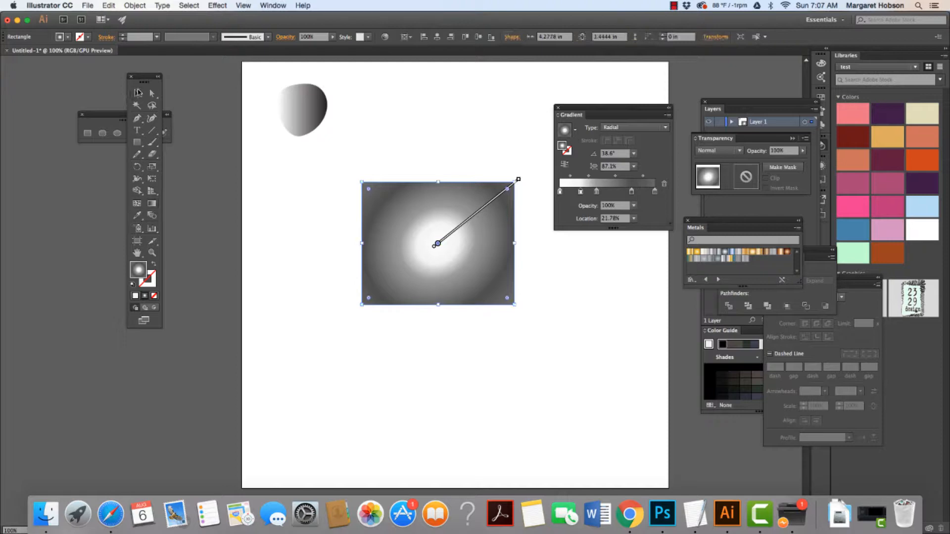
double_click(373, 252)
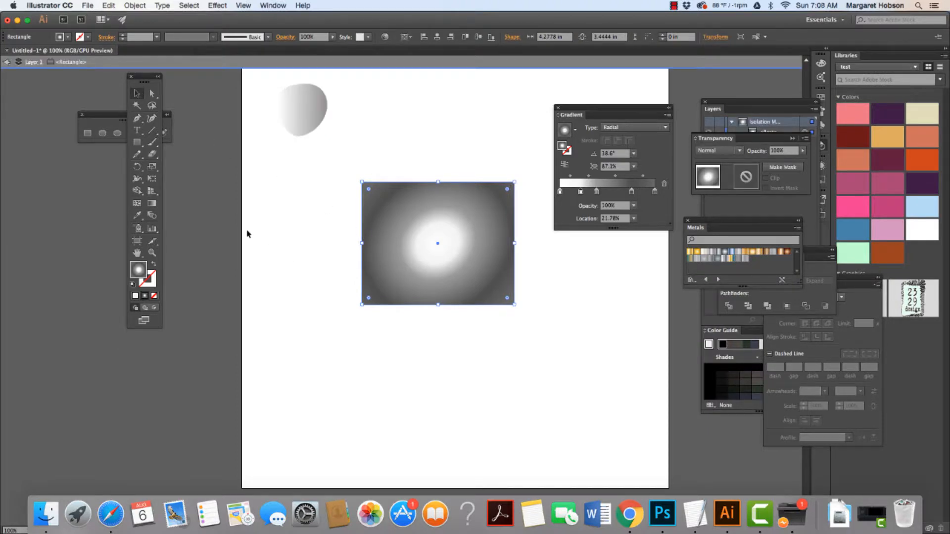
double_click(15, 82)
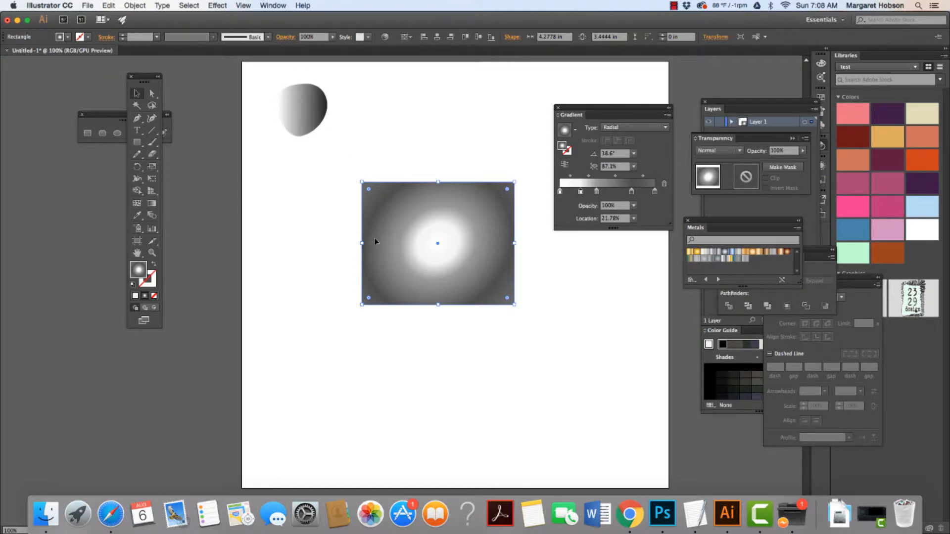
key(Delete)
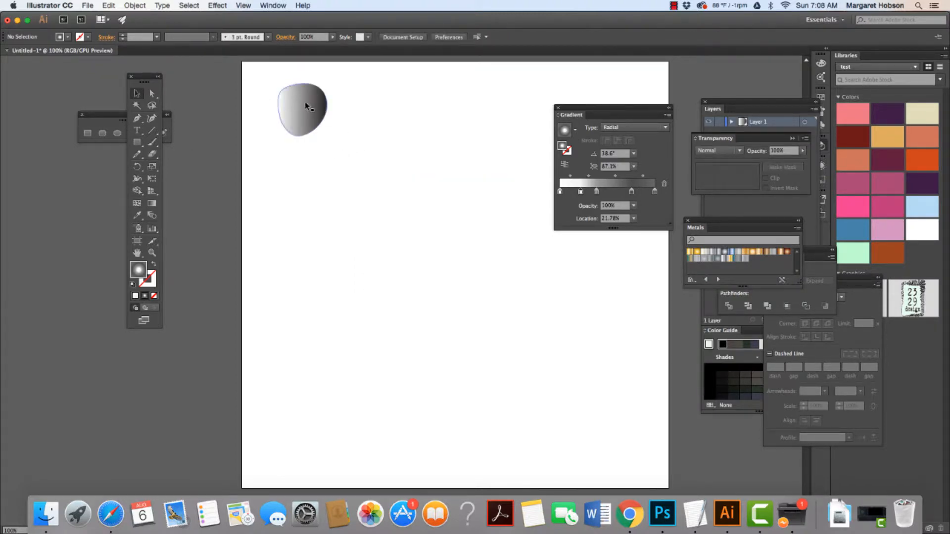
- Move the rounded shape toward the middle of the artboard and enlarge it to about 3.2 by 3.4 inches
drag(312, 100, 402, 245)
click(323, 257)
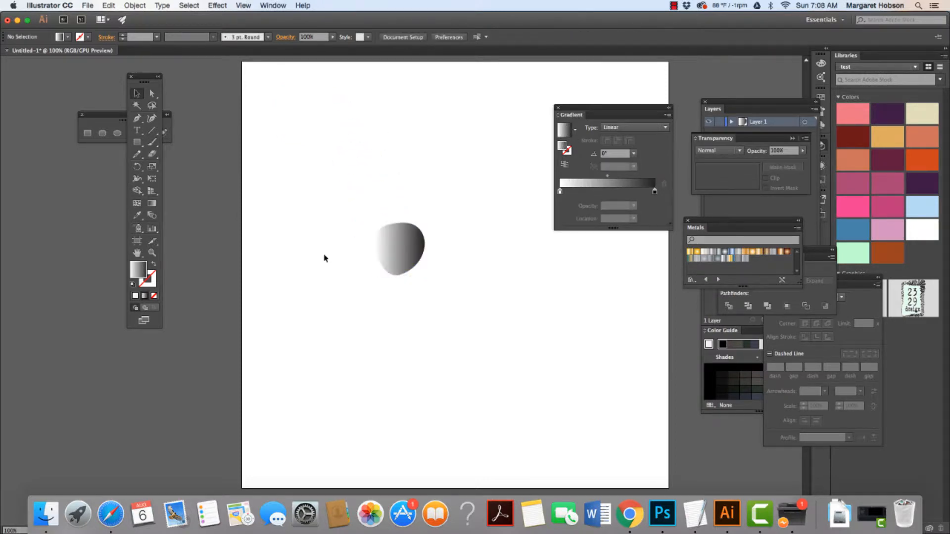
click(400, 261)
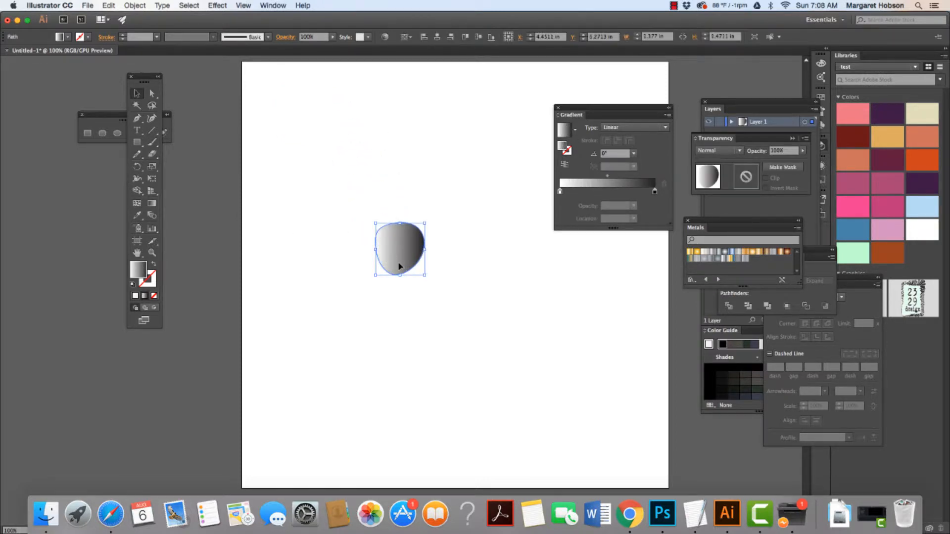
drag(424, 274, 489, 344)
drag(439, 289, 411, 221)
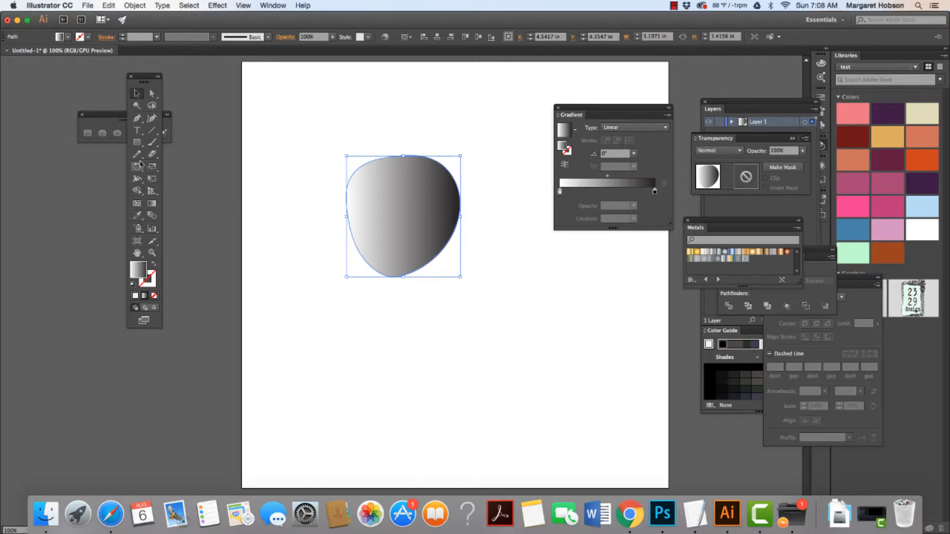
- Add a dark grey stop at about 50.87% along the rounded shape's linear gradient using the Gradient tool
click(151, 203)
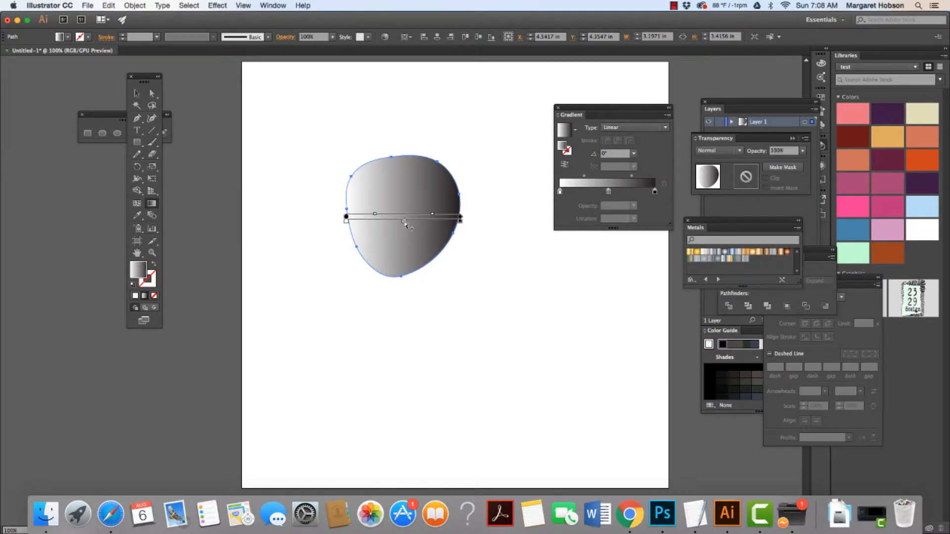
double_click(404, 223)
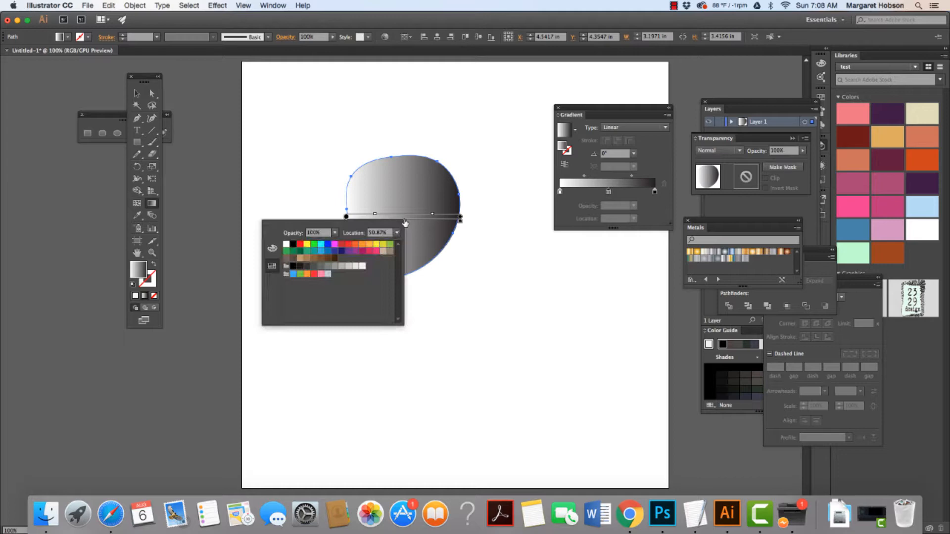
click(341, 268)
click(328, 266)
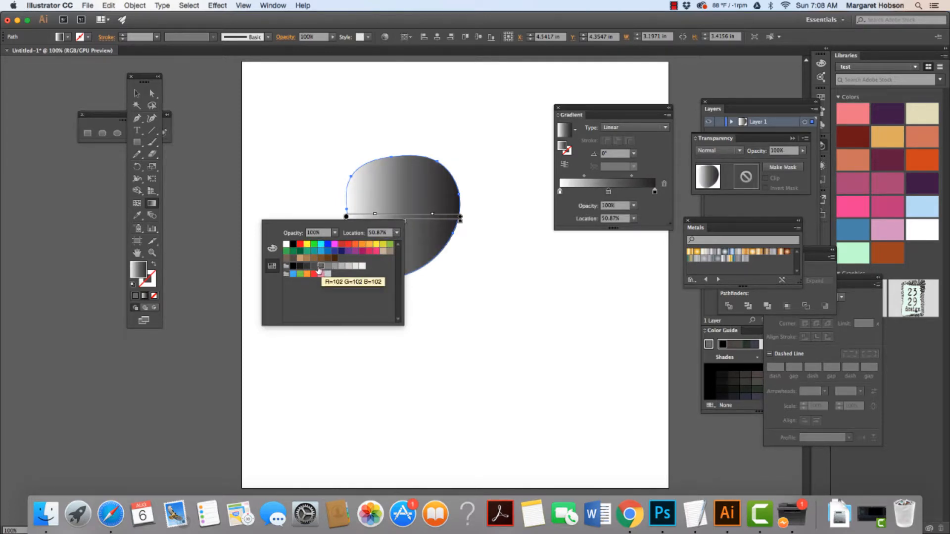
click(313, 267)
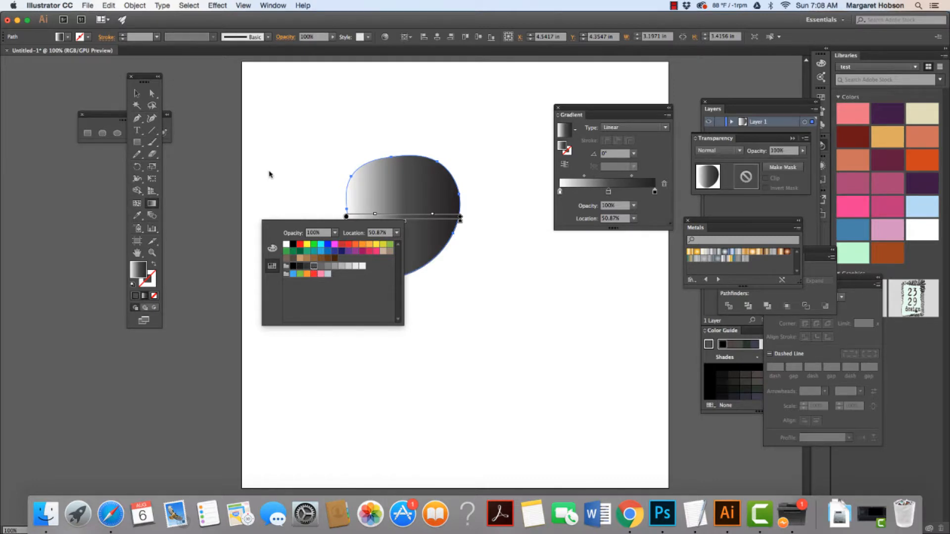
click(280, 157)
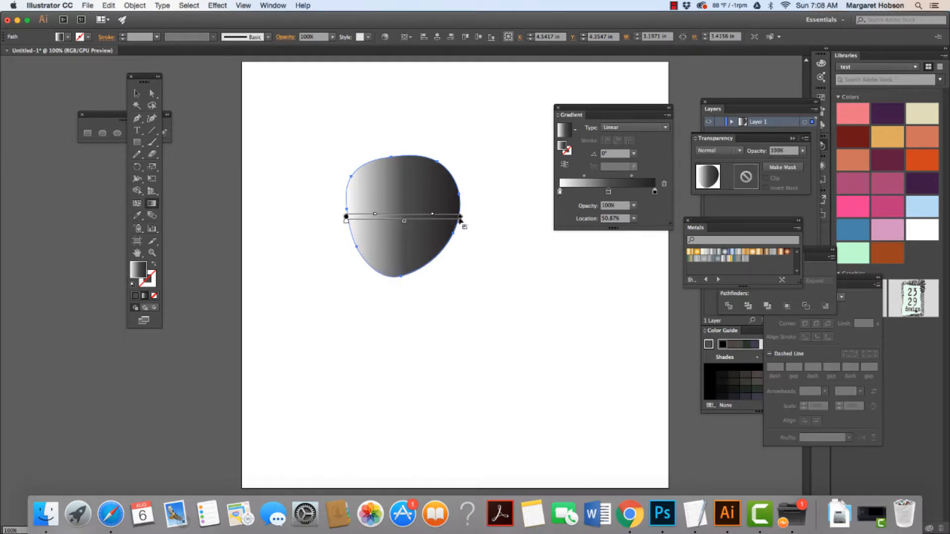
- Reposition the linear gradient across the shape at an angle of about 17.1° and add a stop near its white end
drag(460, 218, 484, 218)
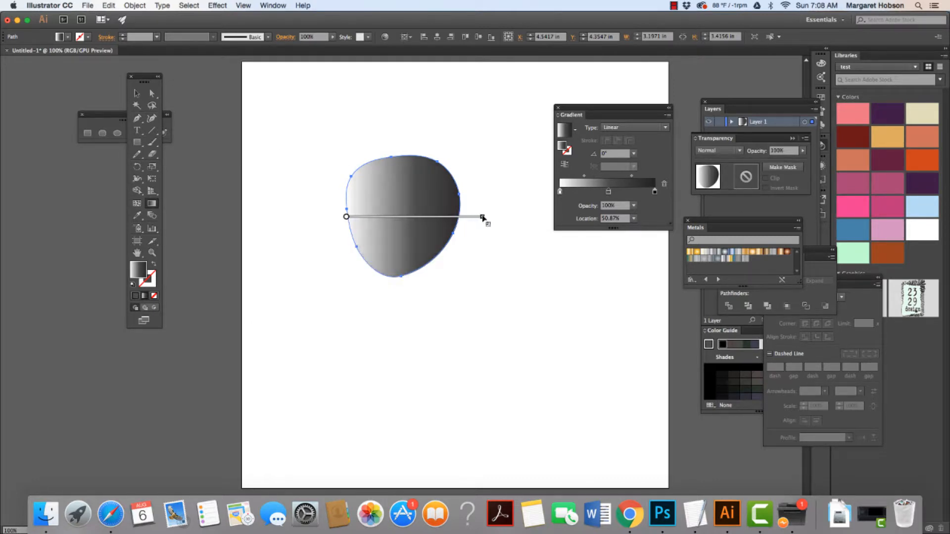
drag(417, 215, 404, 215)
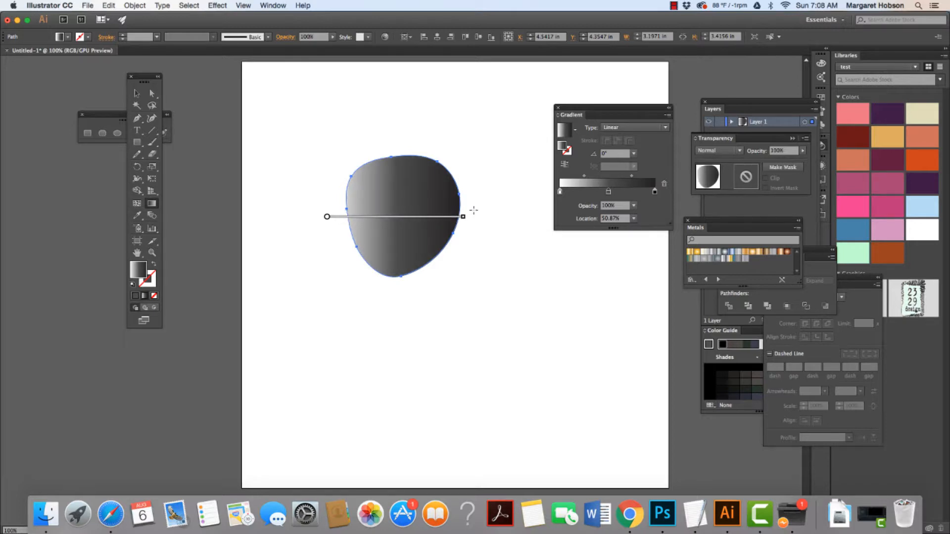
drag(466, 214, 466, 174)
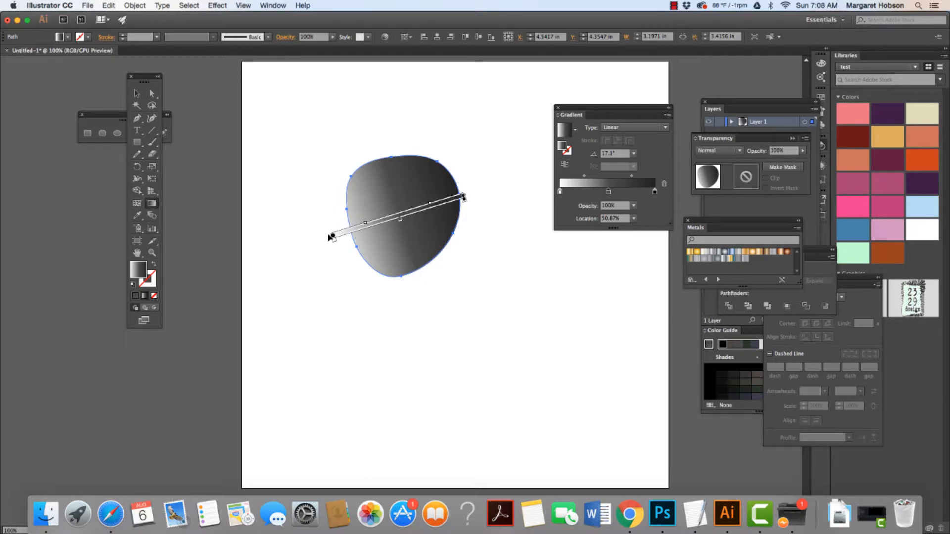
click(347, 237)
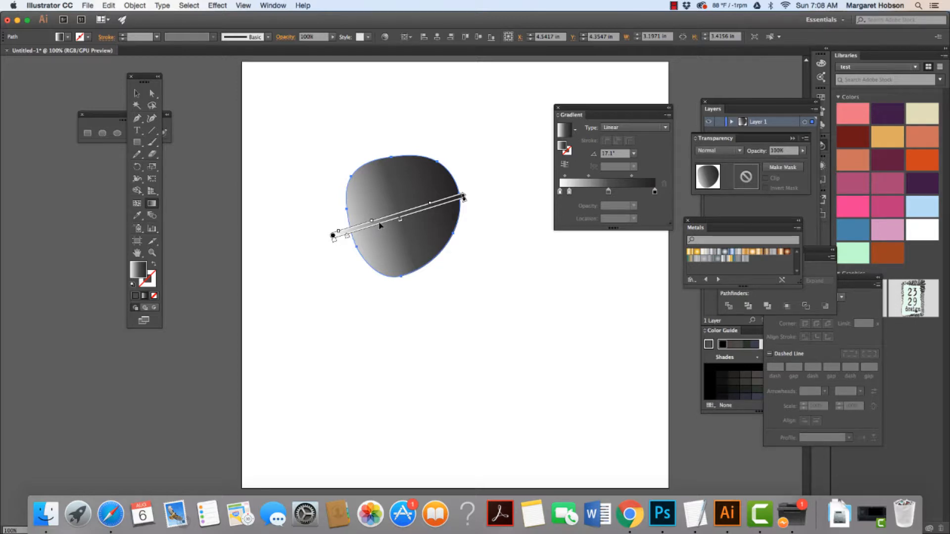
- Move the rounded shape up and left on the artboard with the Selection tool and deselect it
key(v)
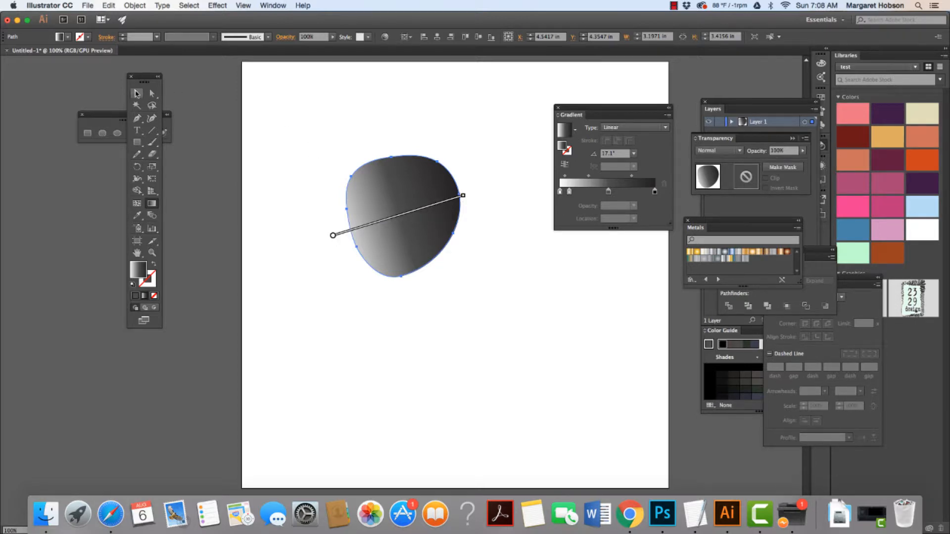
click(331, 109)
drag(402, 195, 359, 159)
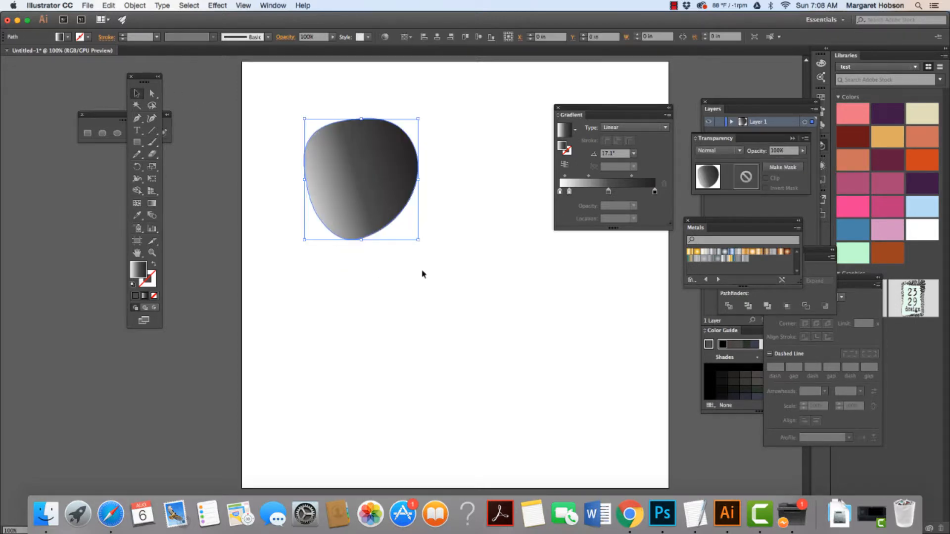
click(422, 271)
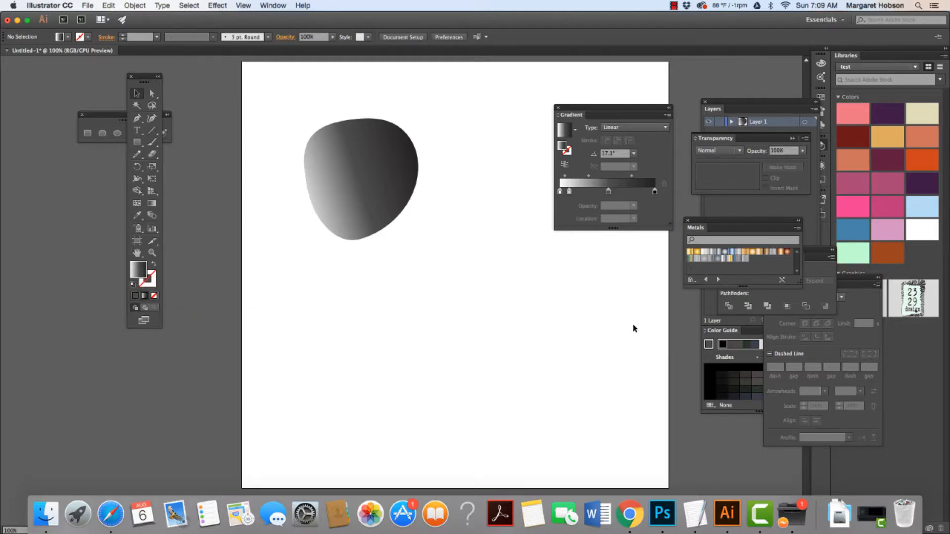
- Choose the gold linear gradient from the Metals library as the current fill
click(710, 252)
click(689, 252)
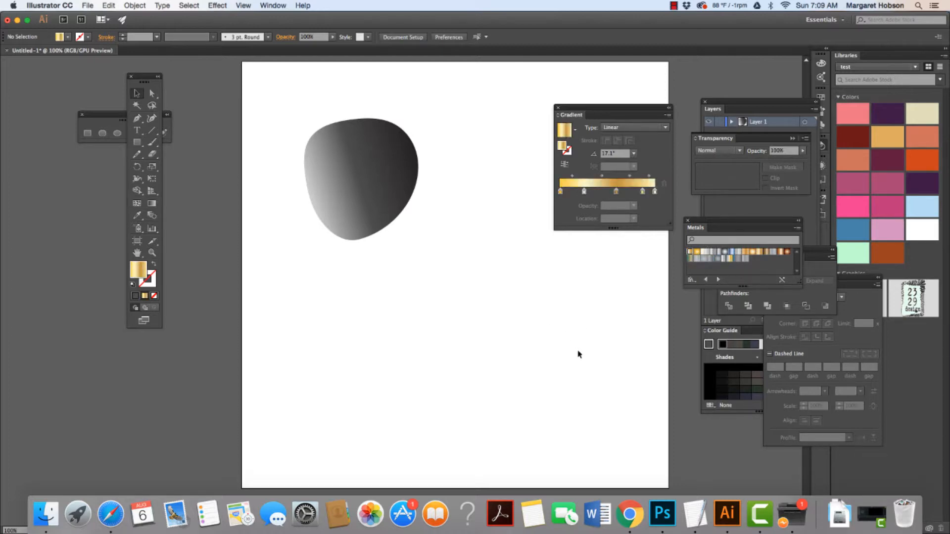
- Open the Ice Cream swatch library from the Foods collection in place of the Metals library
click(691, 280)
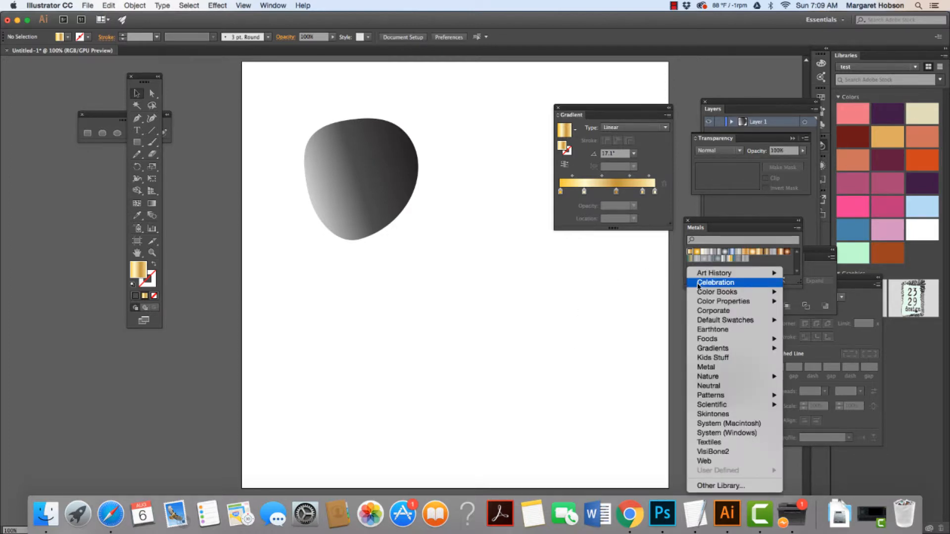
mouse_move(703, 341)
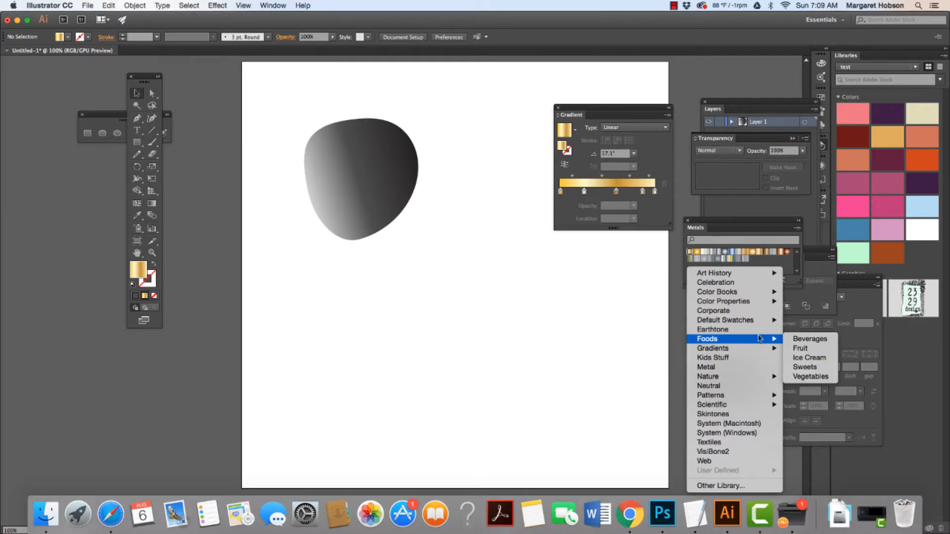
click(797, 358)
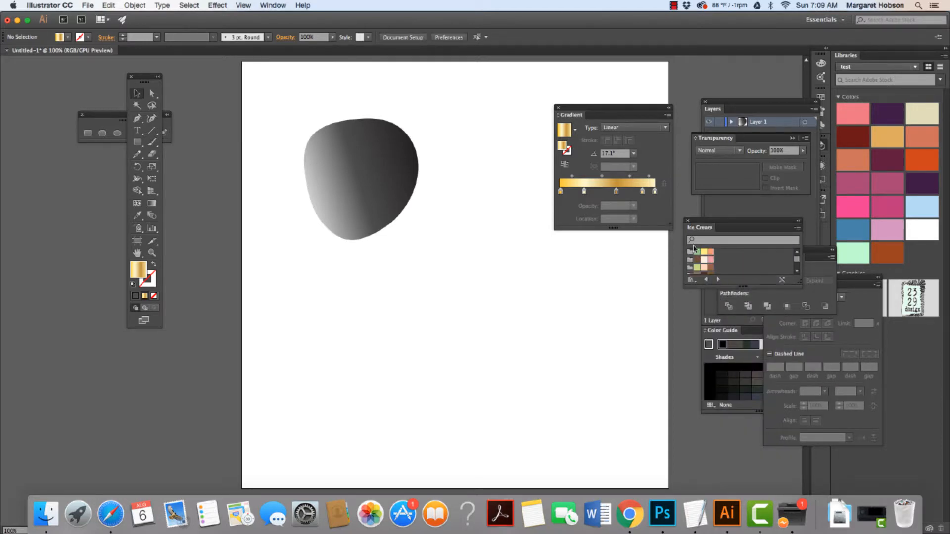
- Load the Pastels gradient library and choose its yellow, pink, blue and lavender linear gradient as the current fill
click(691, 280)
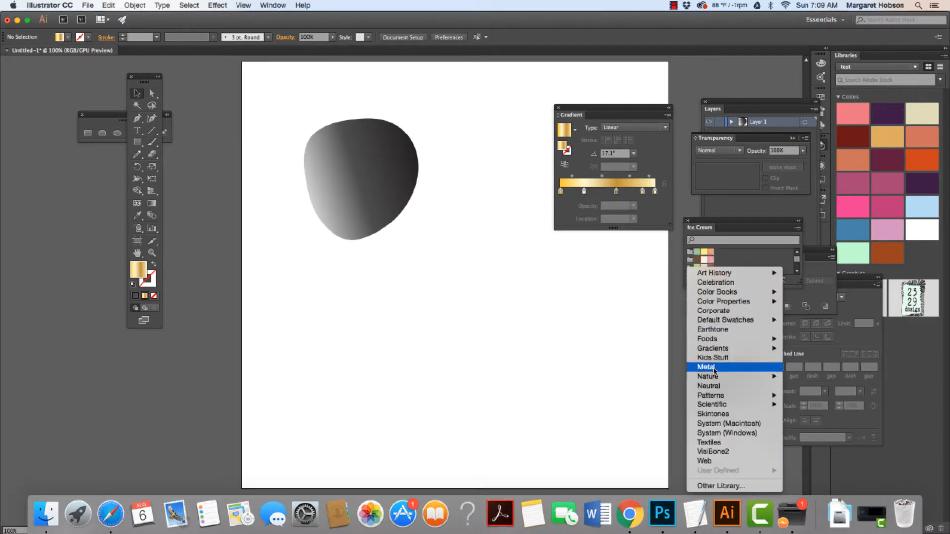
mouse_move(713, 352)
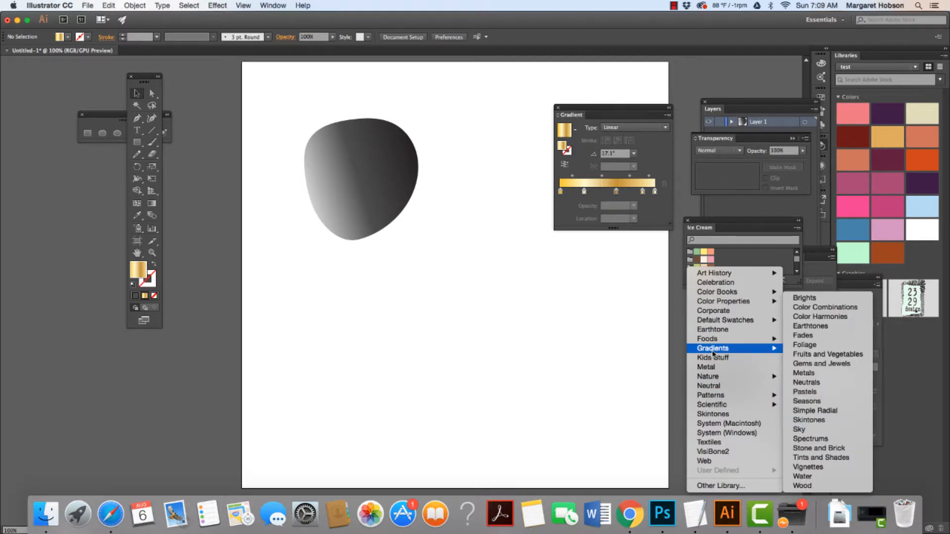
click(805, 392)
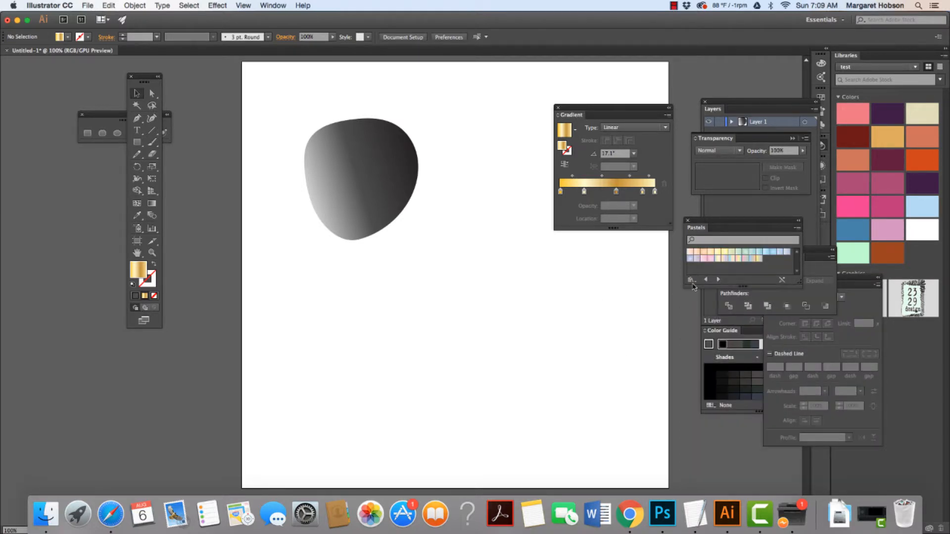
click(724, 259)
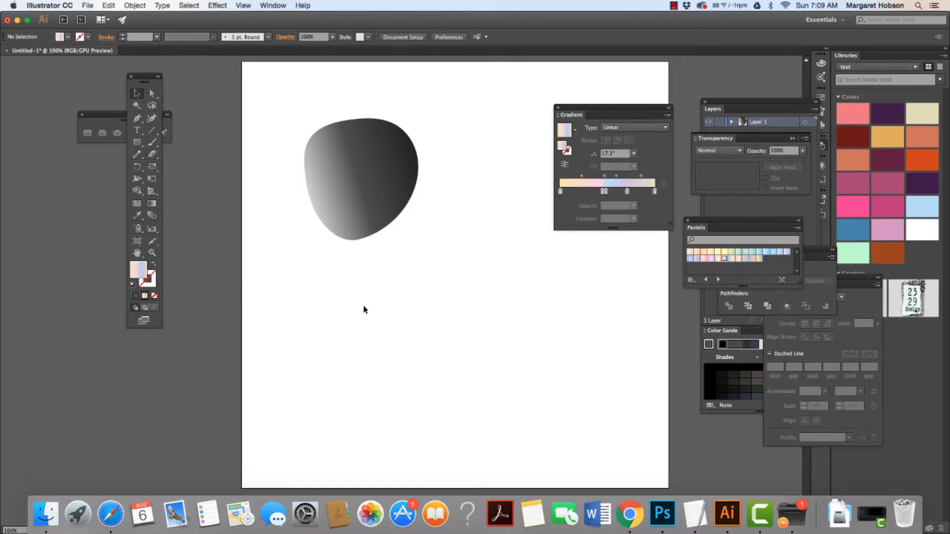
- Draw a circle about 3.22 in across below the rounded shape and remove the blue stop at 48.31% from its gradient
click(137, 143)
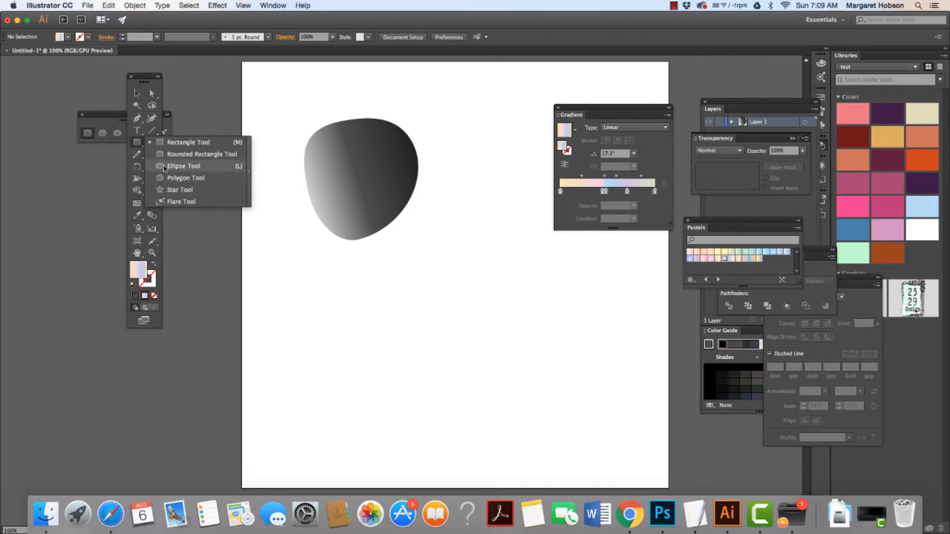
click(183, 166)
drag(452, 274, 568, 389)
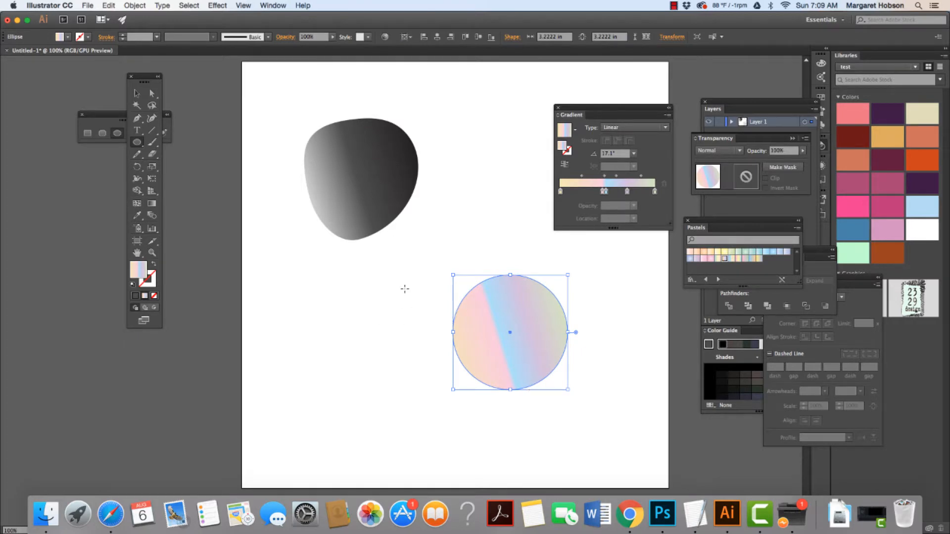
click(604, 192)
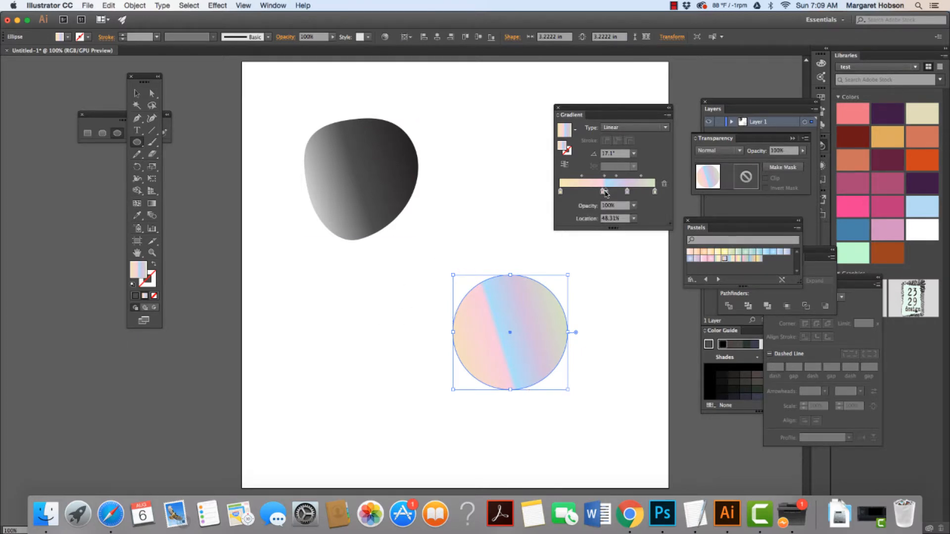
drag(605, 192, 606, 257)
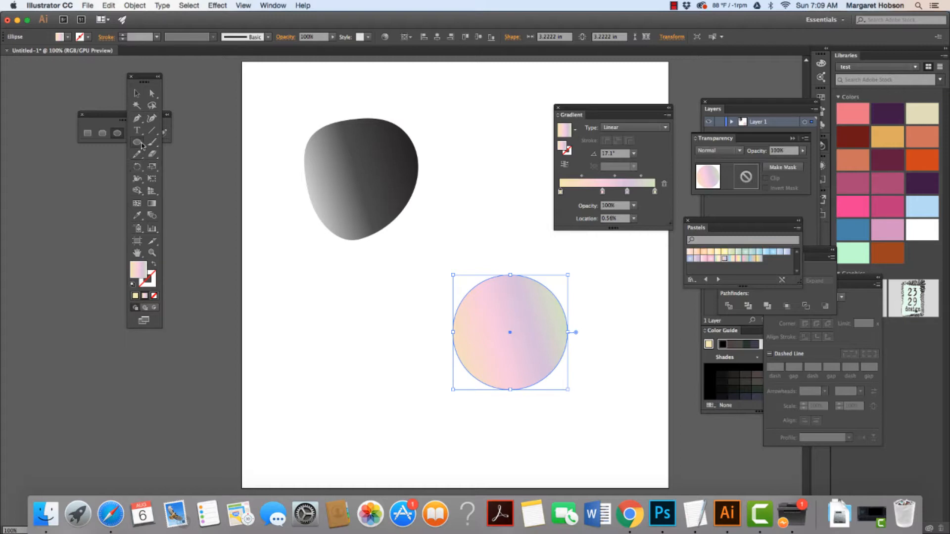
- Add a stop at about 24.22% along the circle's gradient with the Gradient tool and colour it pink from the swatches
click(152, 204)
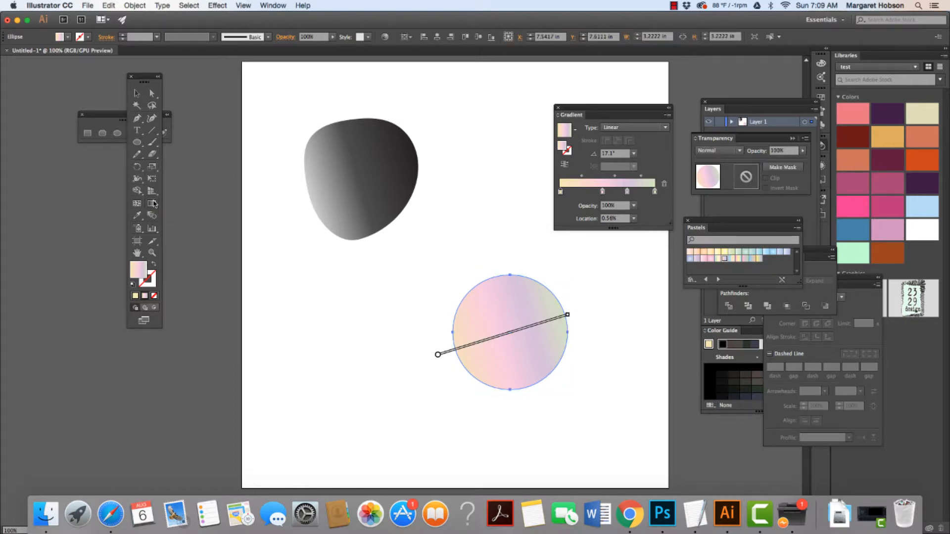
mouse_move(515, 338)
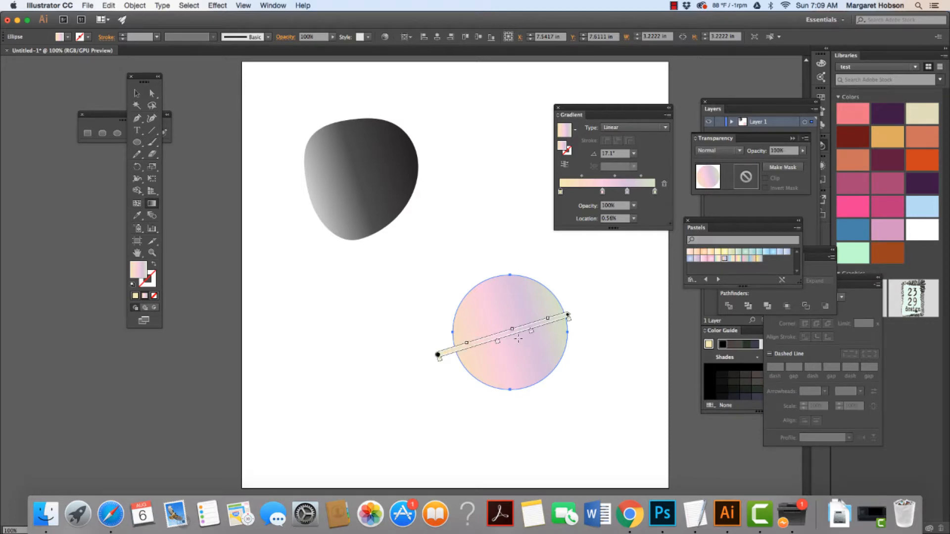
click(471, 353)
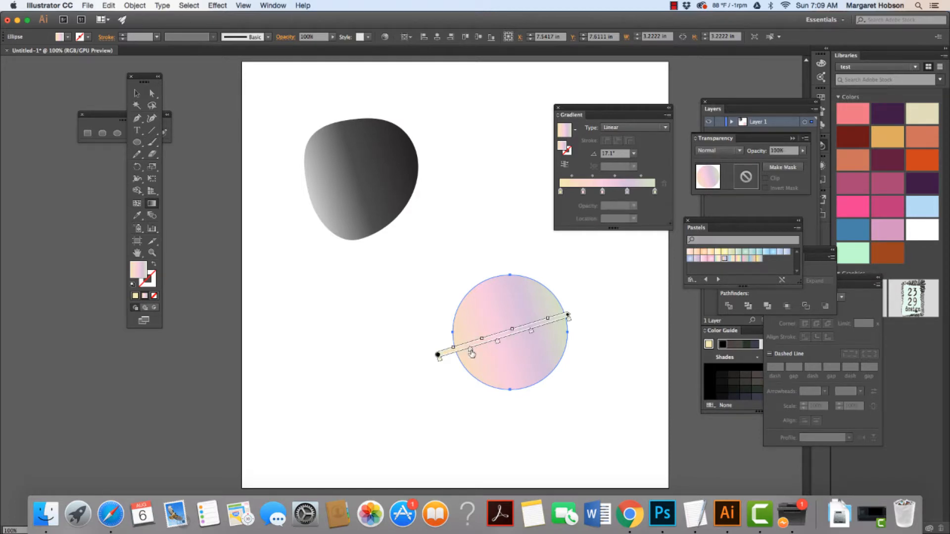
double_click(471, 353)
click(471, 353)
double_click(471, 352)
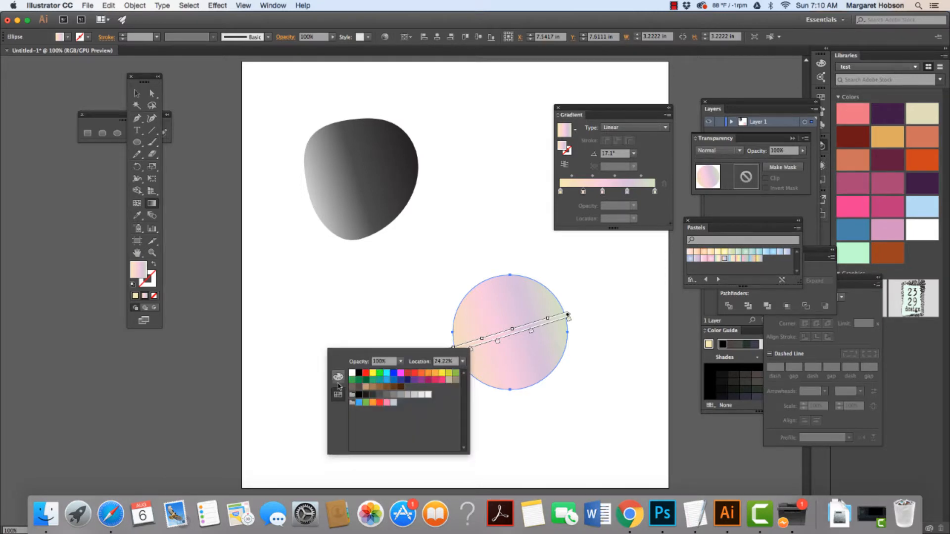
click(387, 402)
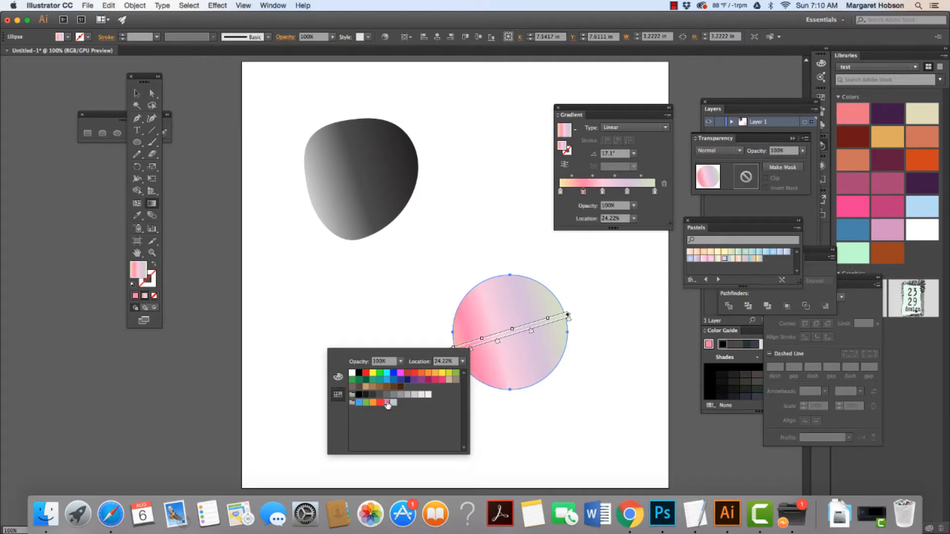
click(357, 325)
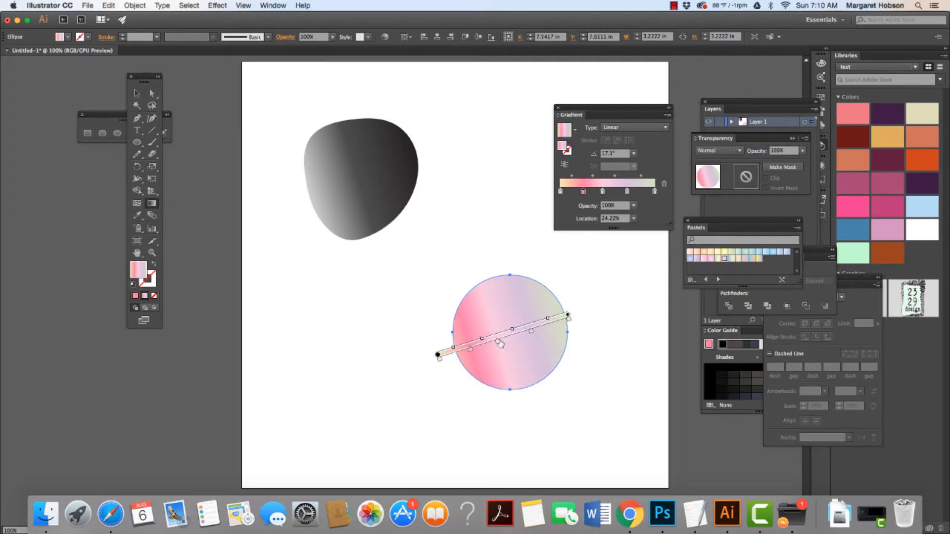
- Shift the circle's light pink middle stop slightly towards the green end of the gradient and deselect the circle
drag(498, 341, 503, 340)
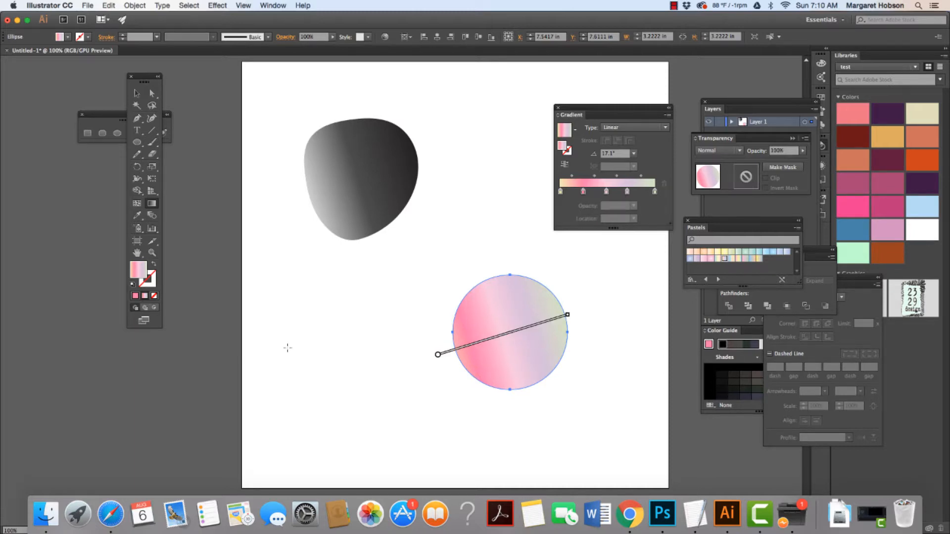
click(136, 93)
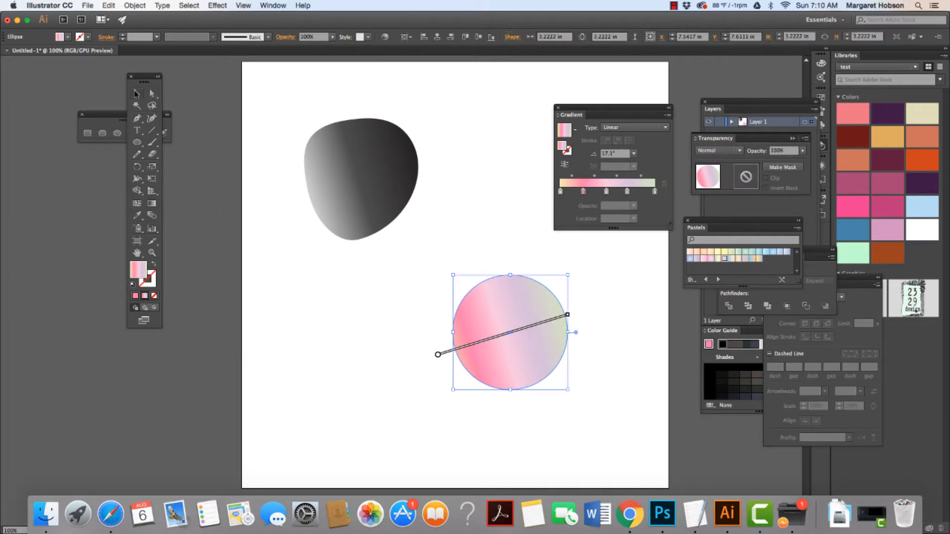
click(308, 334)
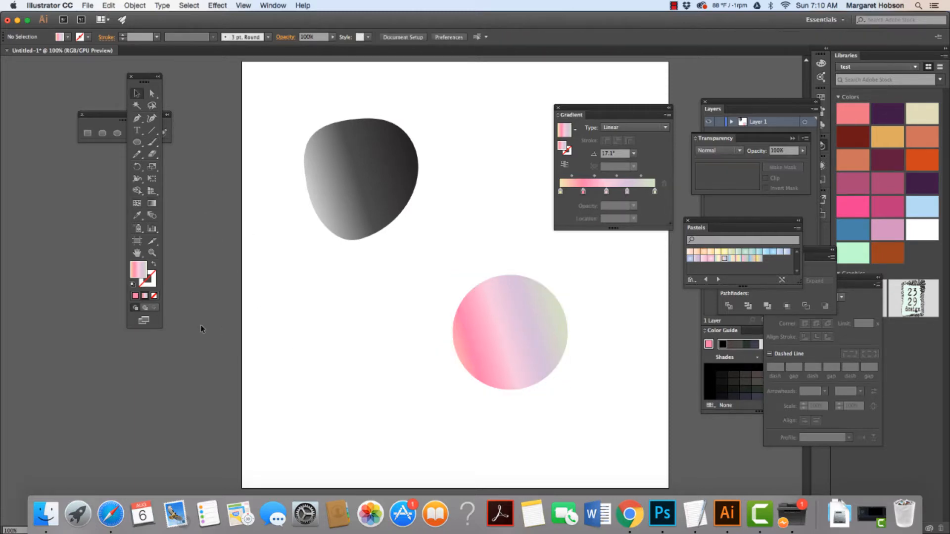
- Recolour the circle's pink gradient stop at 24.22% to dark blue 00306a using the colour spectrum
click(134, 296)
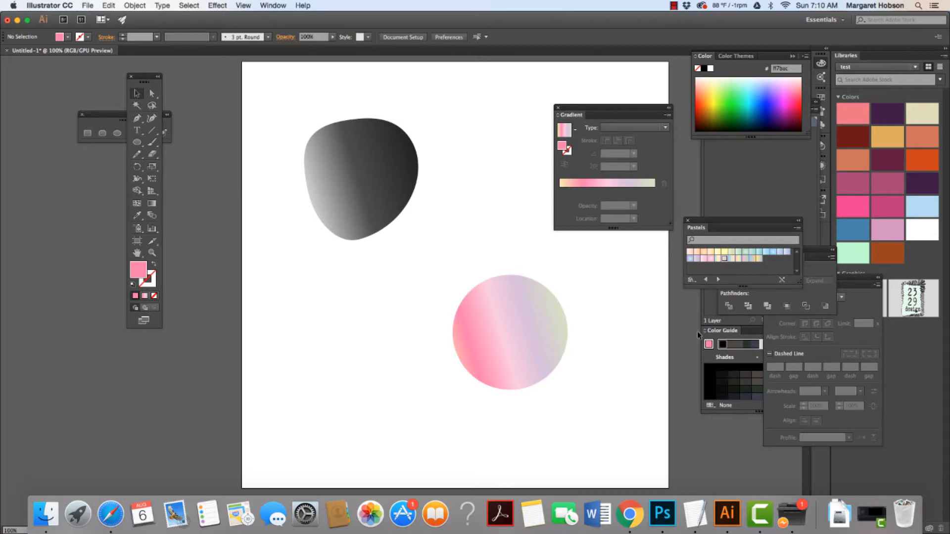
click(492, 357)
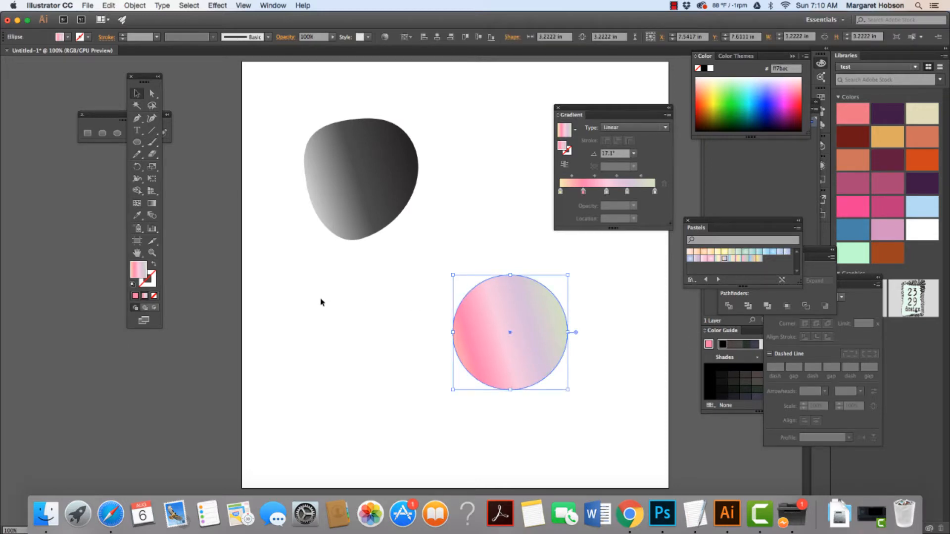
click(151, 205)
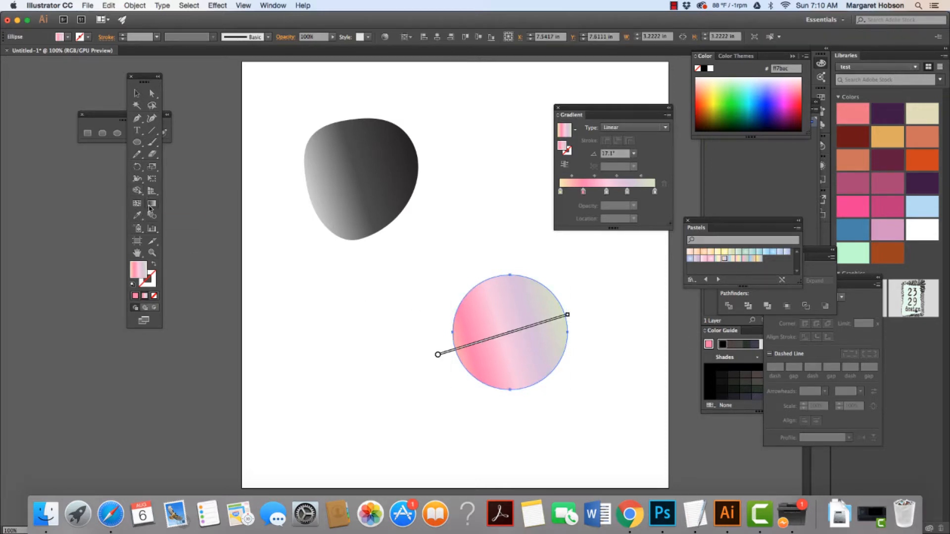
double_click(470, 350)
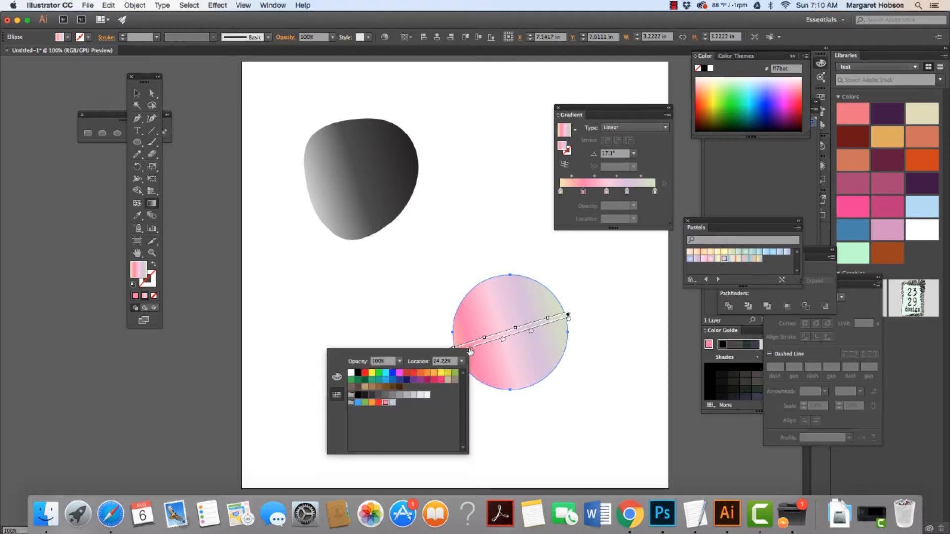
click(337, 378)
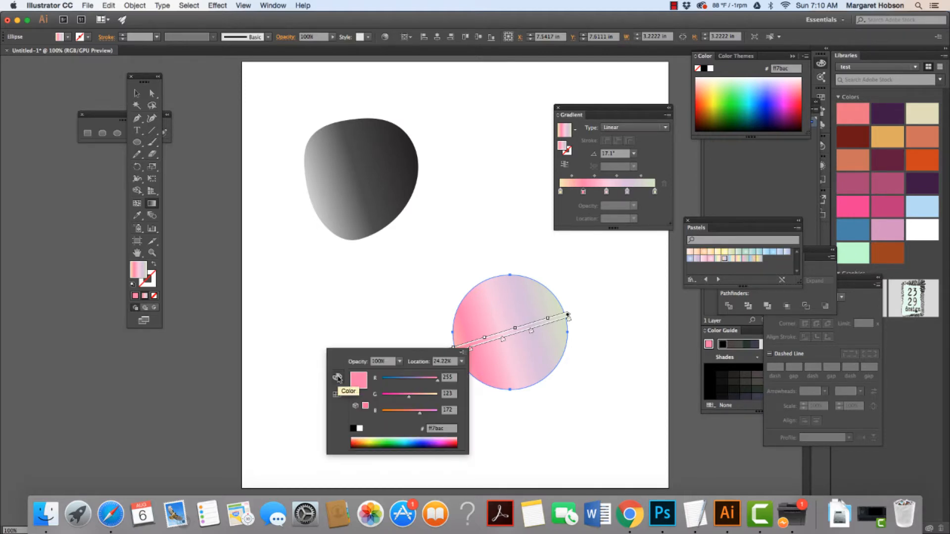
click(396, 440)
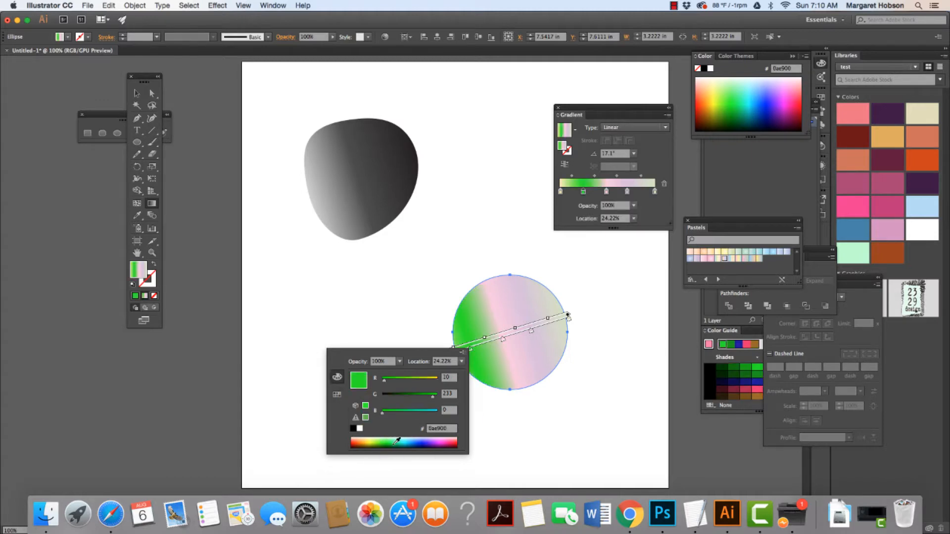
drag(397, 440, 419, 440)
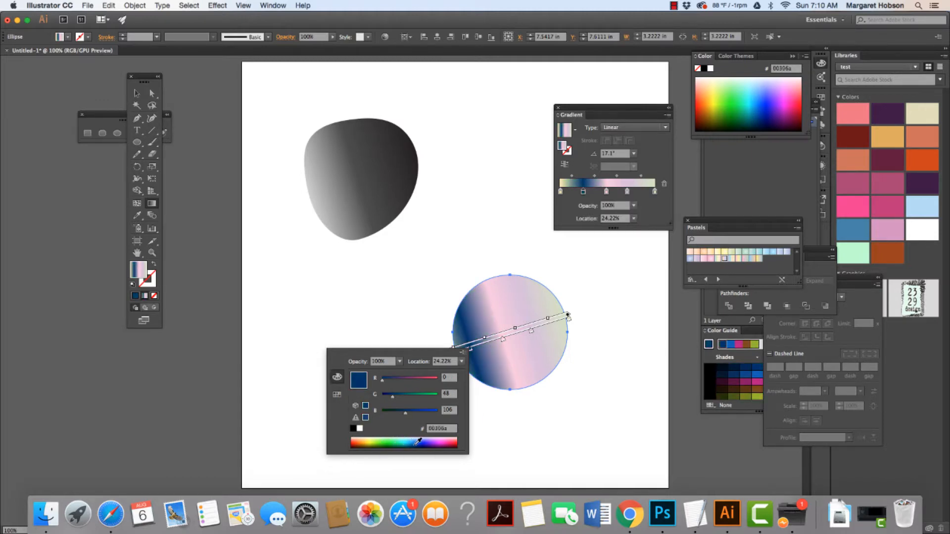
- Bring the Color Guide forward and move it clear of the Layers panel
click(723, 331)
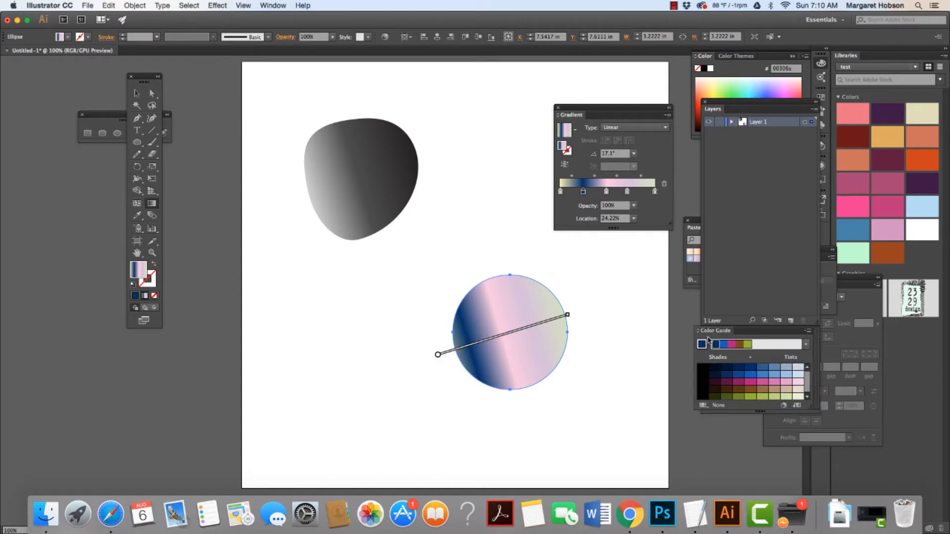
drag(712, 330, 681, 337)
- Try applying Color Guide blues 427dc5 and 125db7 to the gradient-filled circle, undoing each solid fill
click(735, 382)
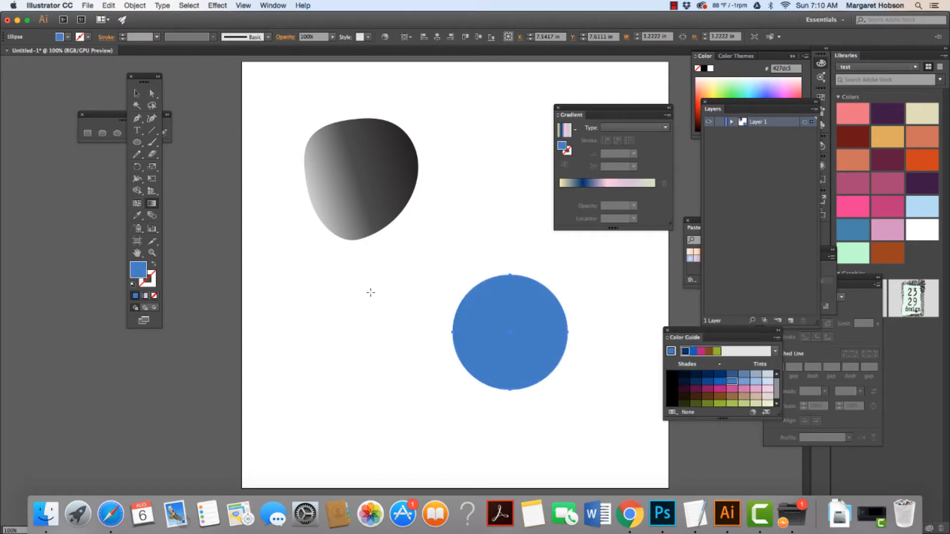
key(super+z)
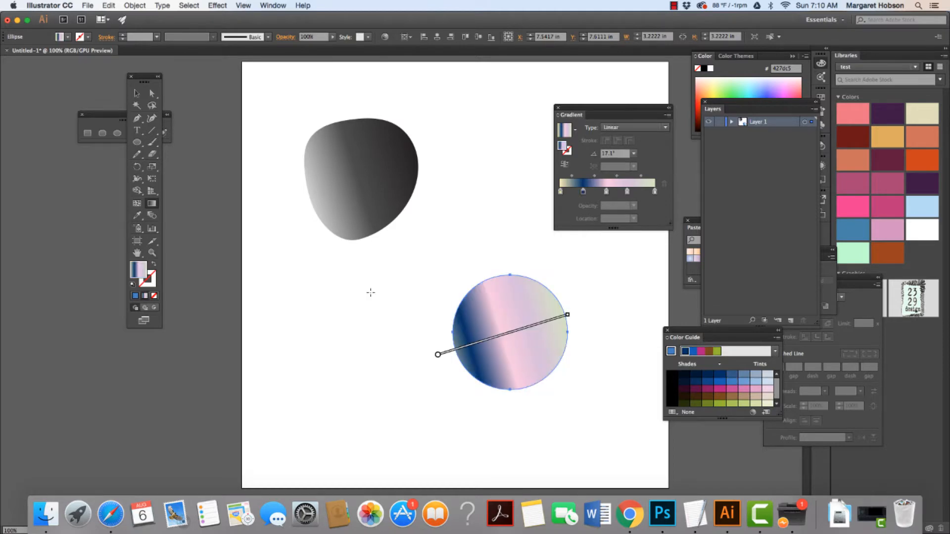
double_click(503, 342)
click(718, 383)
click(718, 383)
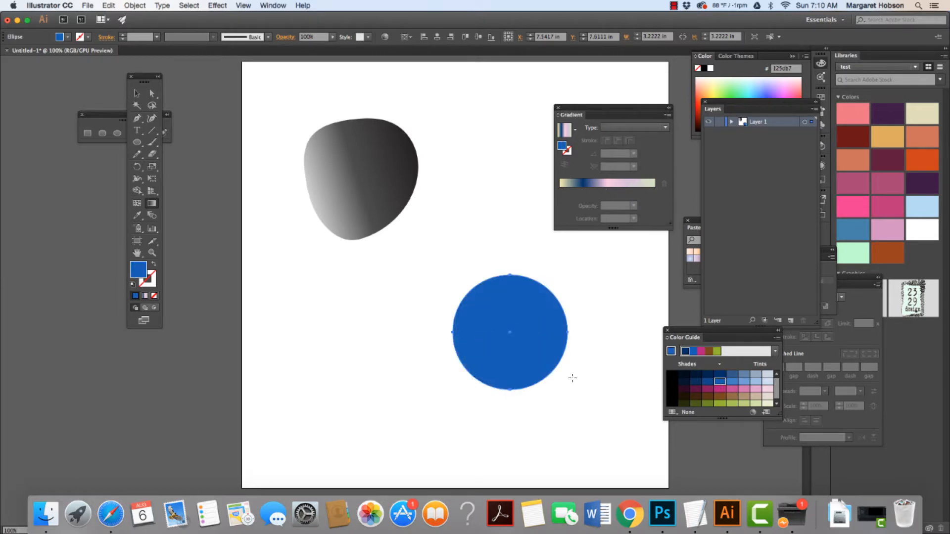
key(super+z)
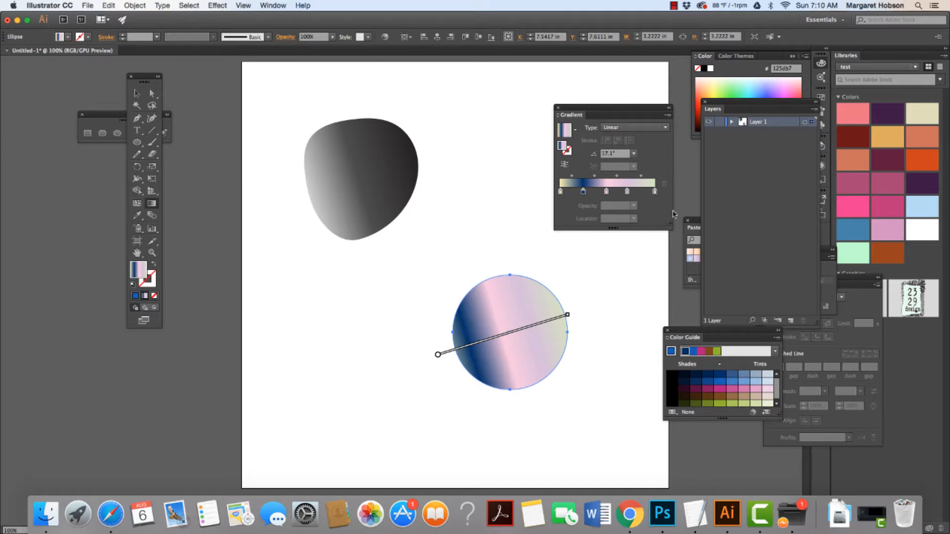
- Move the Layers panel over the artboard's lower-left area and show the document's swatches
drag(730, 107, 660, 356)
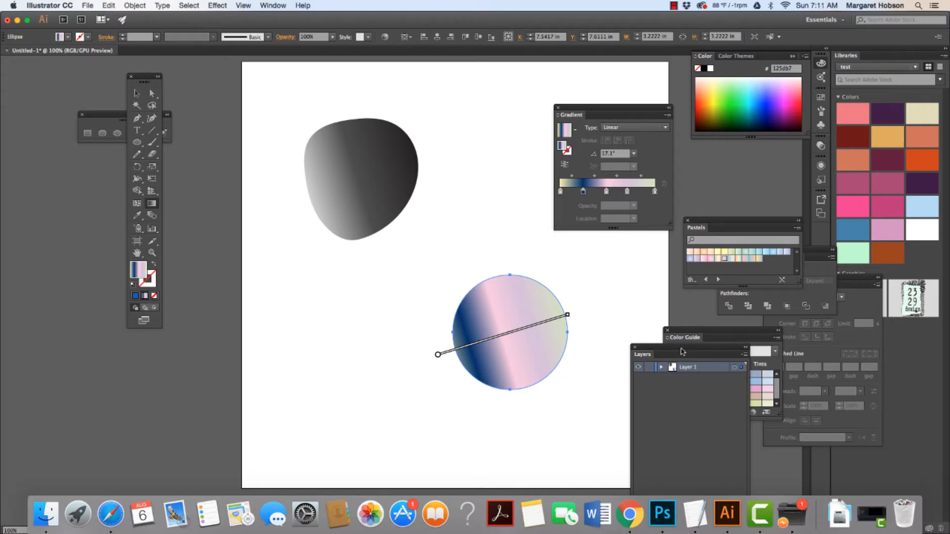
drag(651, 352, 263, 320)
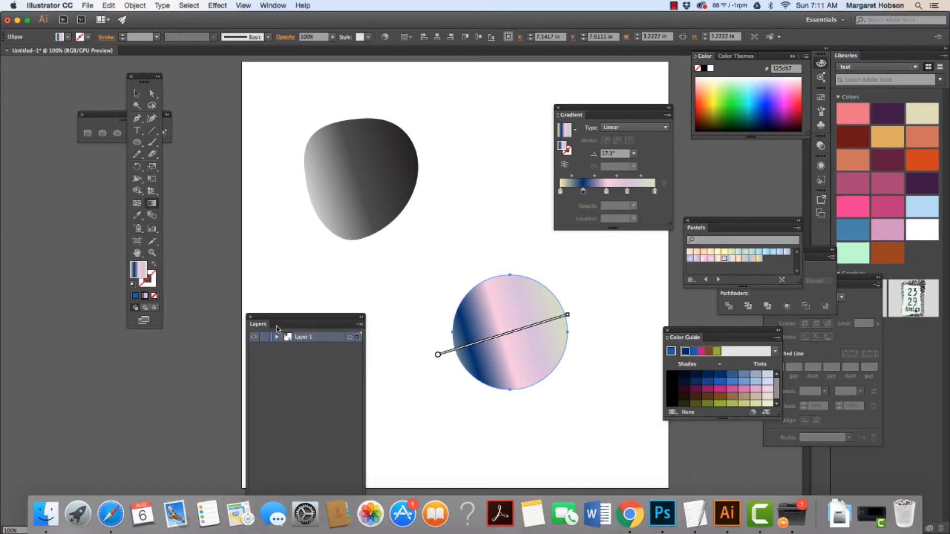
click(821, 98)
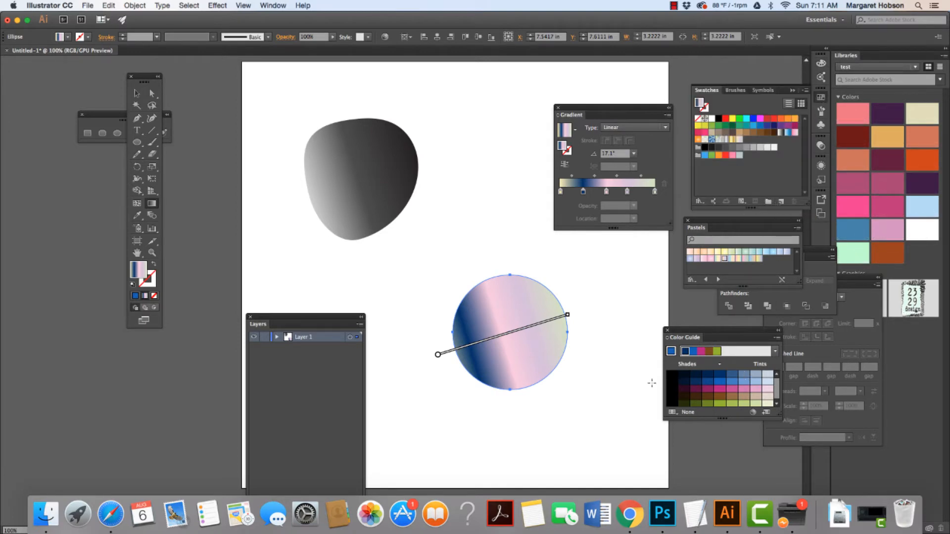
- Deselect the circle and add the Color Guide's dark blue and three lighter blues, including R=113 G=158 B=212, to the document's swatches
mouse_move(512, 320)
click(137, 93)
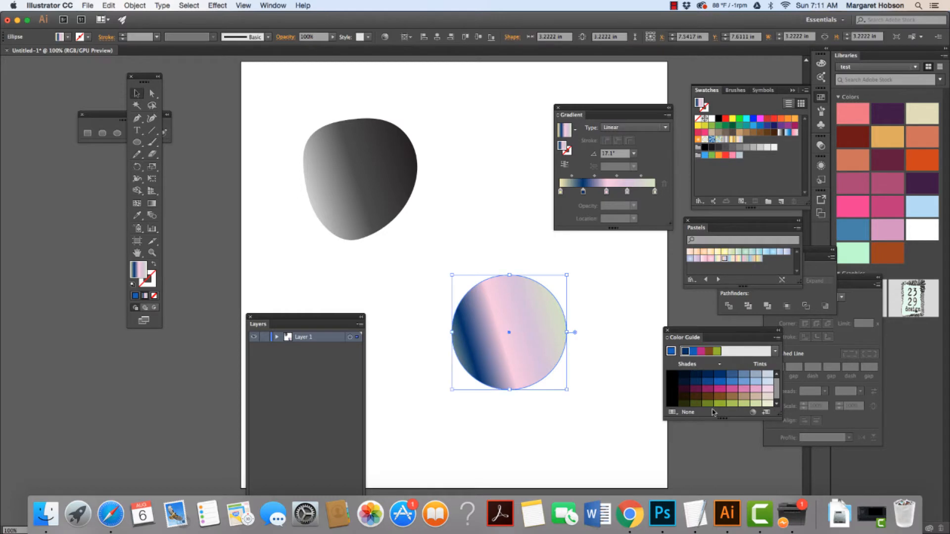
click(640, 387)
click(742, 384)
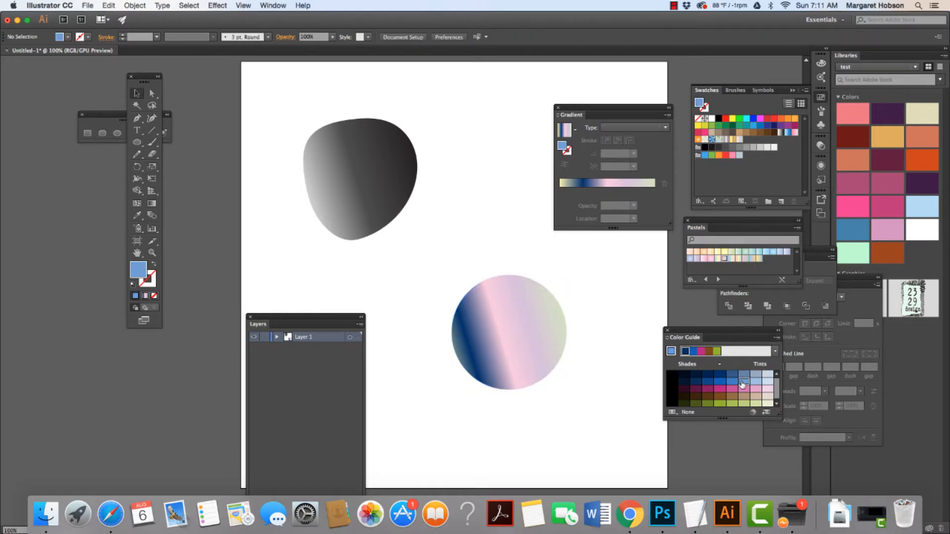
drag(742, 385, 747, 160)
drag(754, 383, 755, 142)
drag(777, 229, 762, 144)
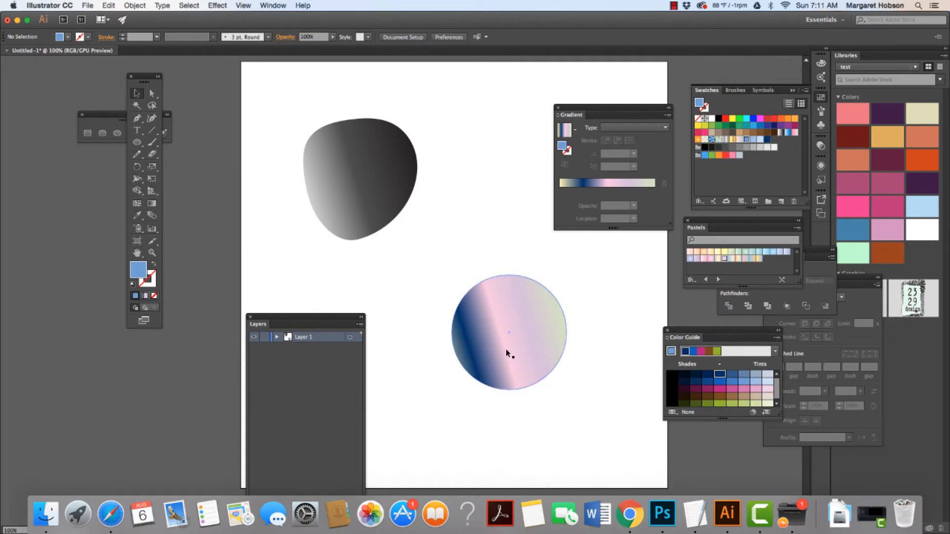
- Move the gradient circle up beside the grey shape, deselect it, and shift the Layers panel farther off the artboard
drag(505, 348, 471, 153)
click(484, 361)
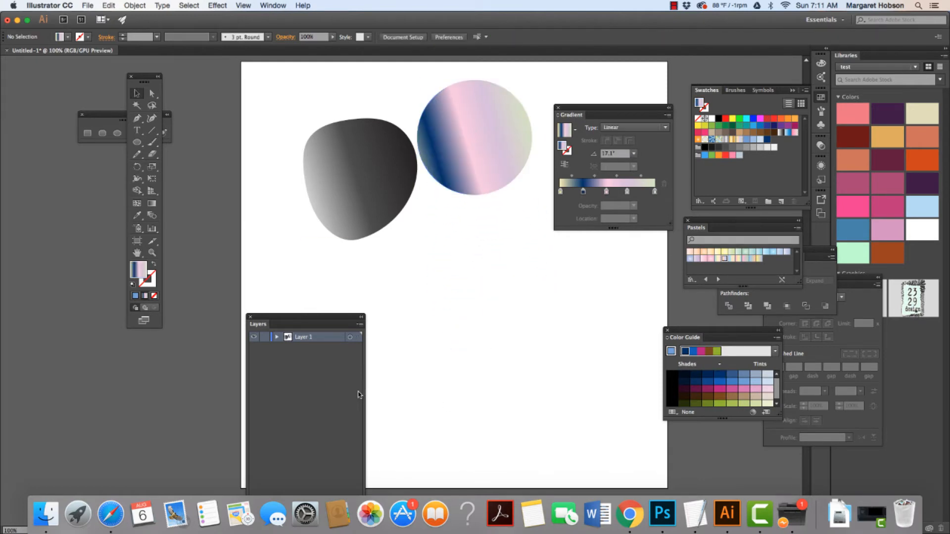
drag(312, 321, 267, 308)
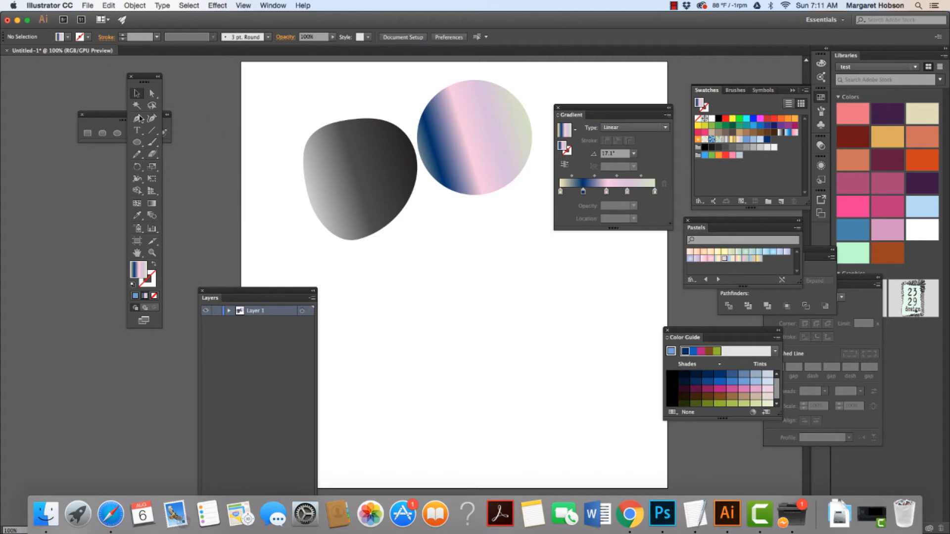
- Draw a circle about 2.9 in wide below the existing shapes and rotate it clockwise so its gradient angle is about -25.8°
drag(139, 145, 184, 167)
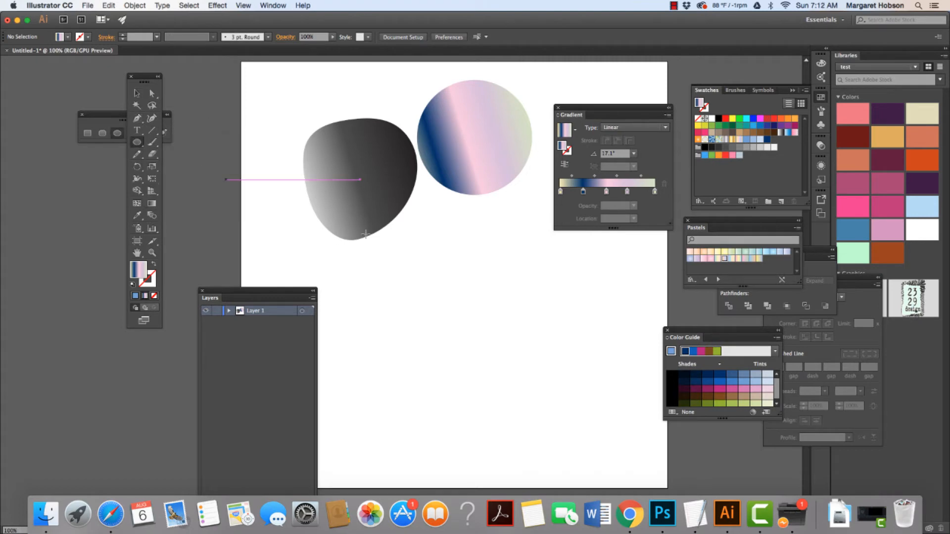
drag(518, 356, 416, 254)
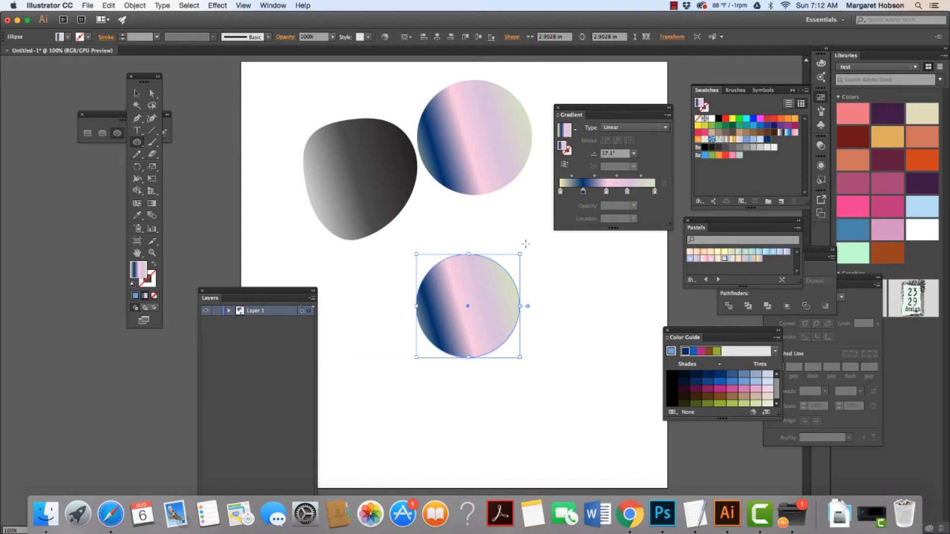
drag(523, 251, 569, 299)
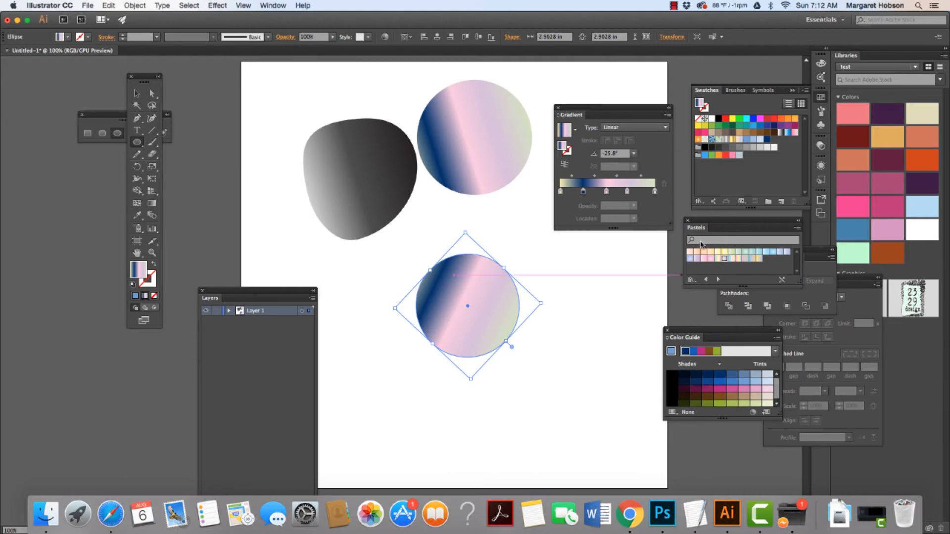
- Fill the new circle with the white-to-black linear gradient and recolour its black end stop with the dark blue swatch
click(690, 252)
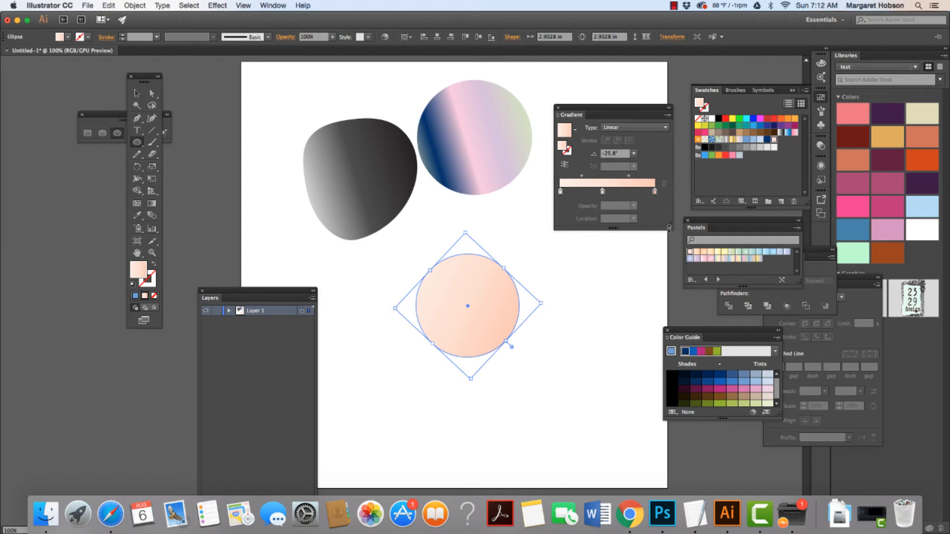
click(780, 133)
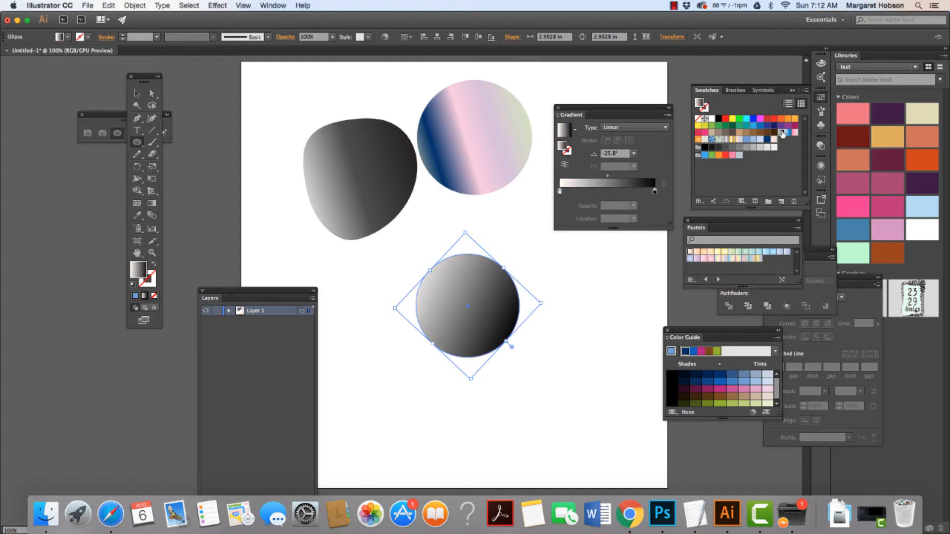
click(151, 203)
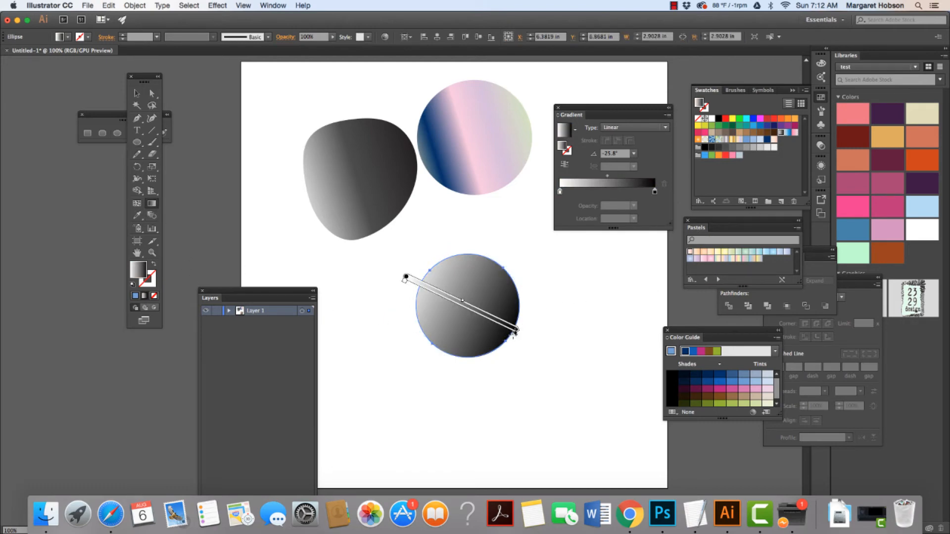
double_click(514, 337)
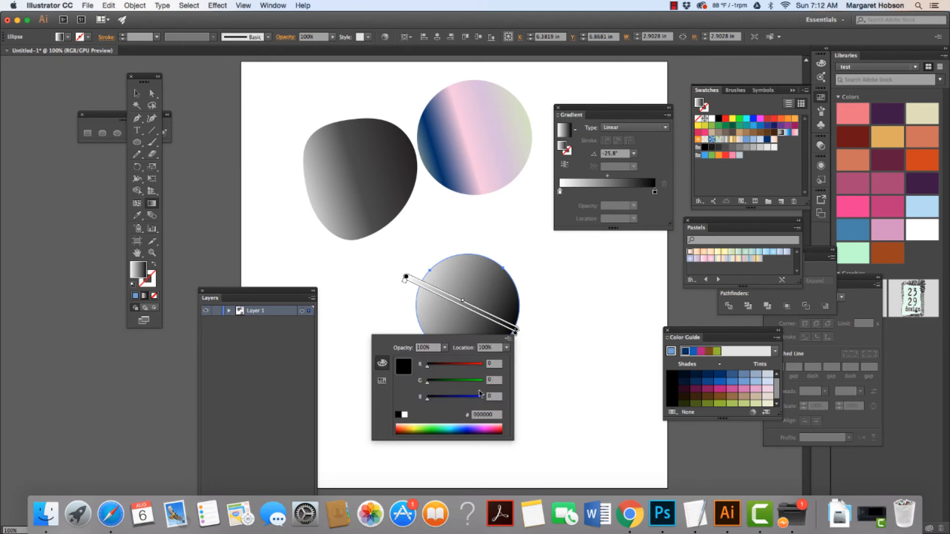
click(381, 381)
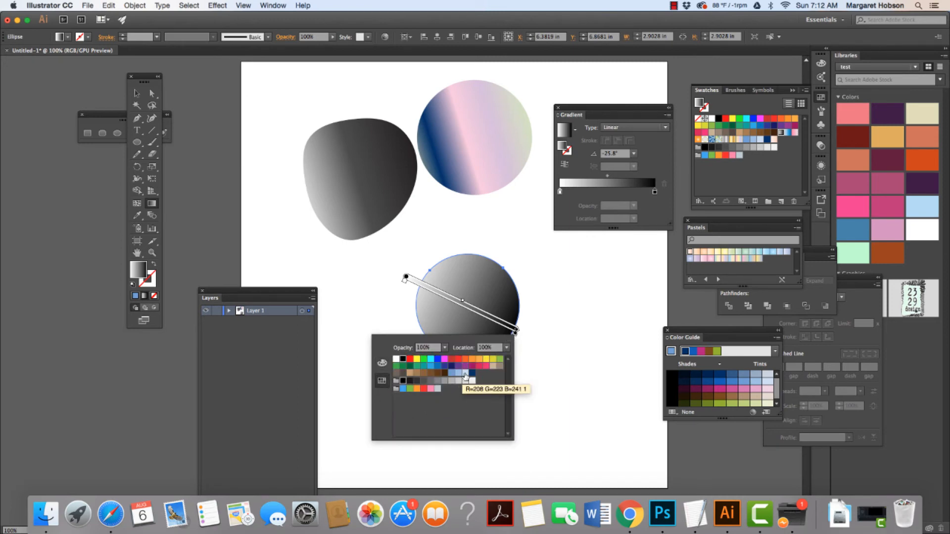
click(473, 375)
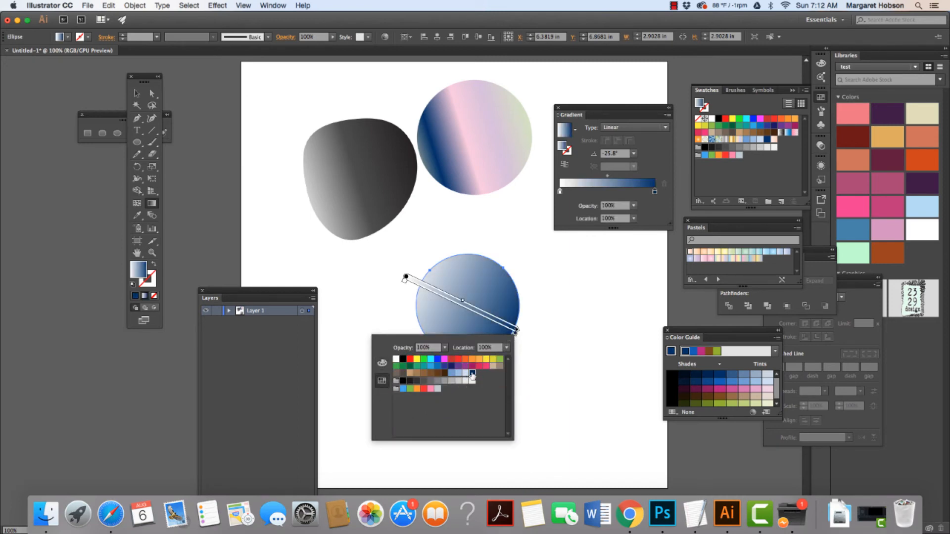
click(479, 318)
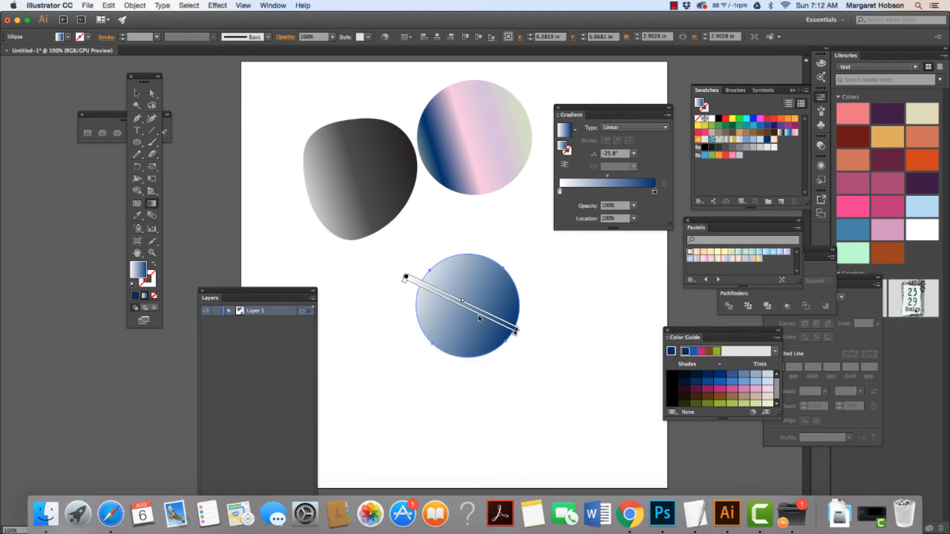
- Add two stops to the circle's gradient: R=113 G=158 B=212 at 66.7% and R=160 G=190 B=226 at 43.08%
double_click(478, 318)
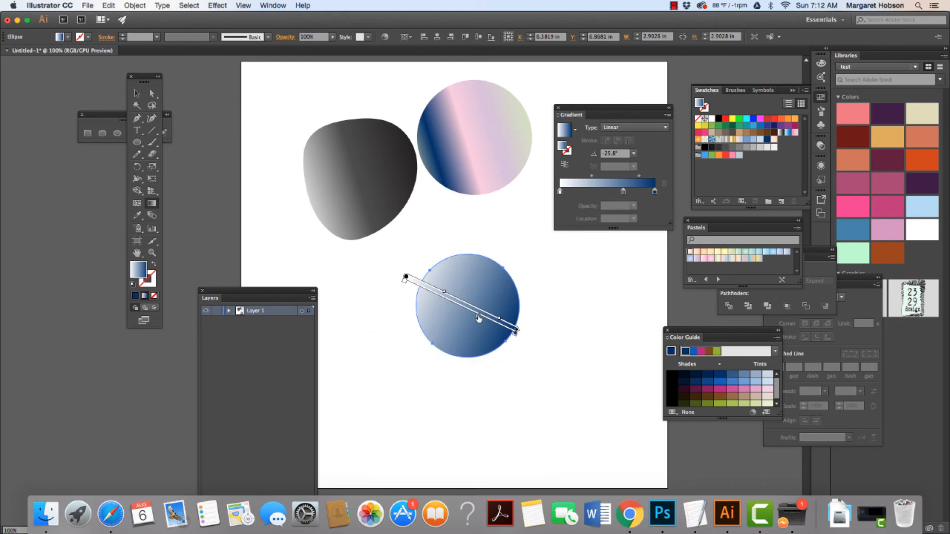
click(416, 355)
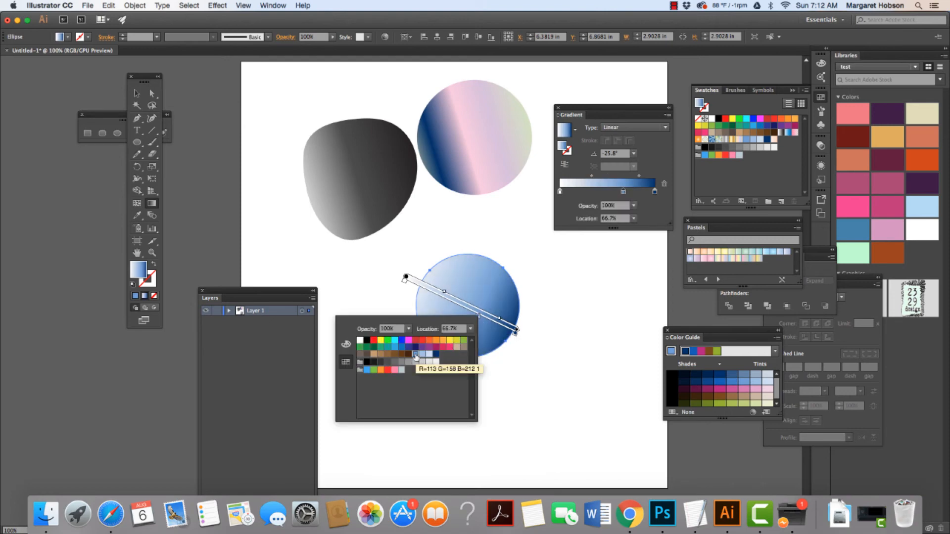
click(452, 307)
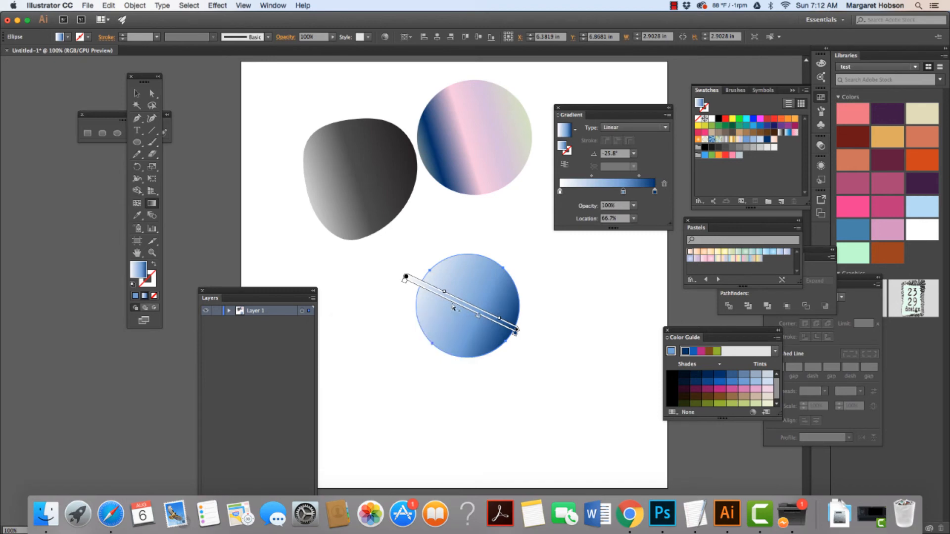
click(452, 306)
double_click(452, 306)
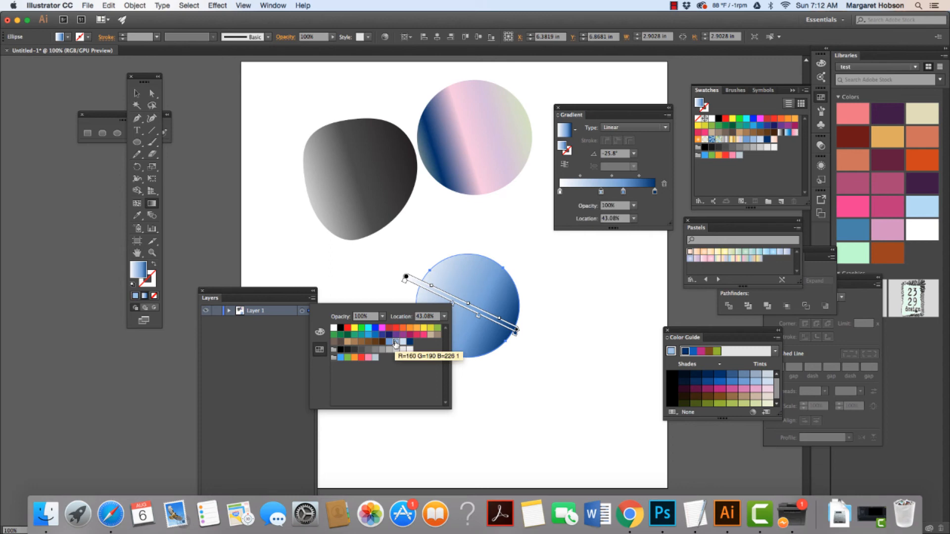
click(430, 293)
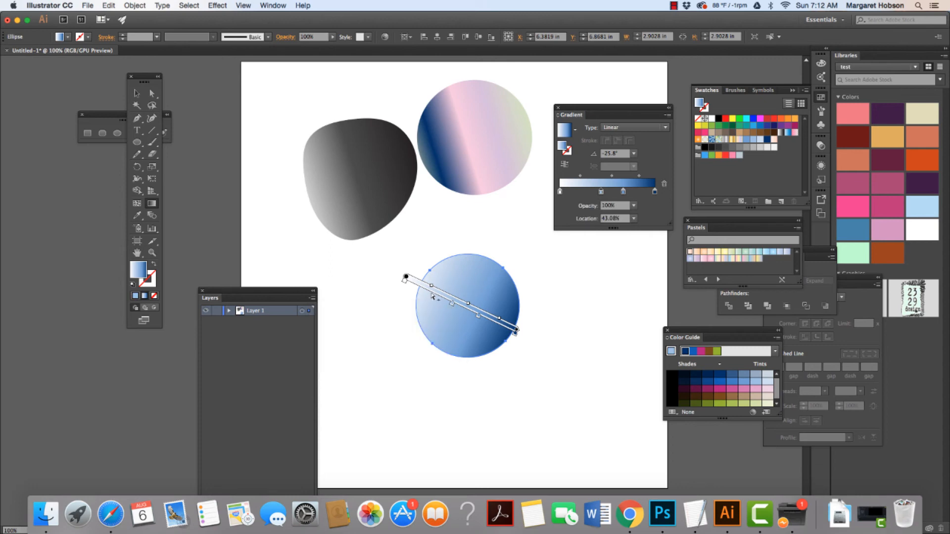
- Add a stop in the palest blue swatch at 23.96% and slide the gradient's stops along the circle to adjust the blend
click(432, 294)
double_click(431, 295)
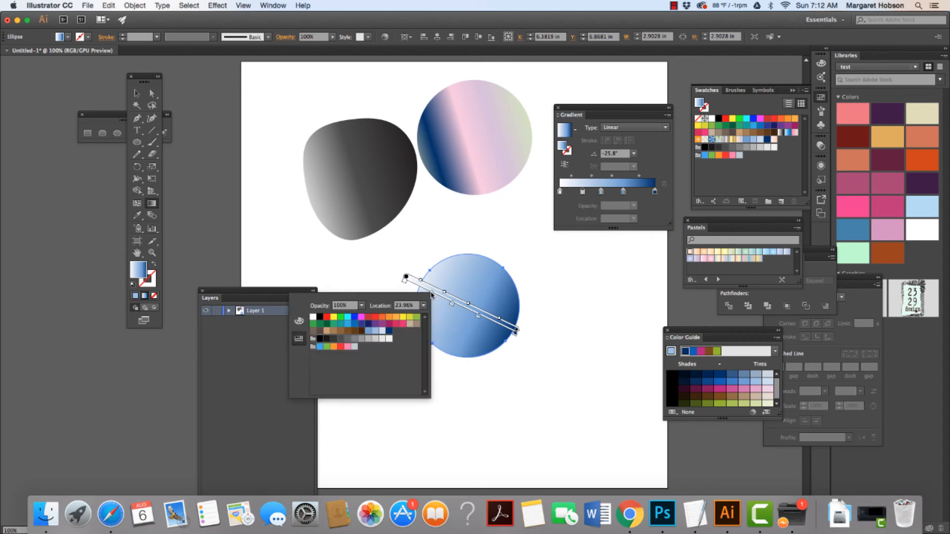
click(382, 331)
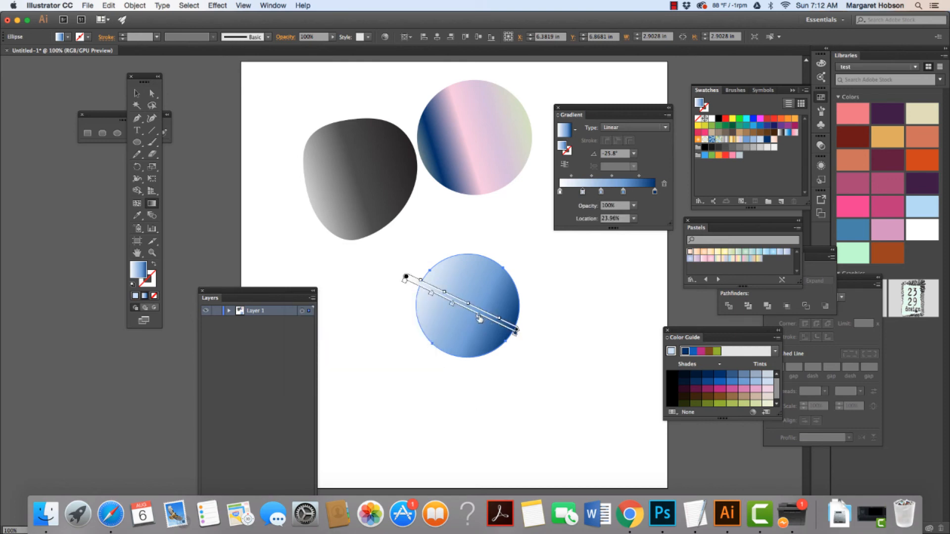
mouse_move(479, 319)
mouse_down()
mouse_move(489, 322)
mouse_move(422, 288)
mouse_up()
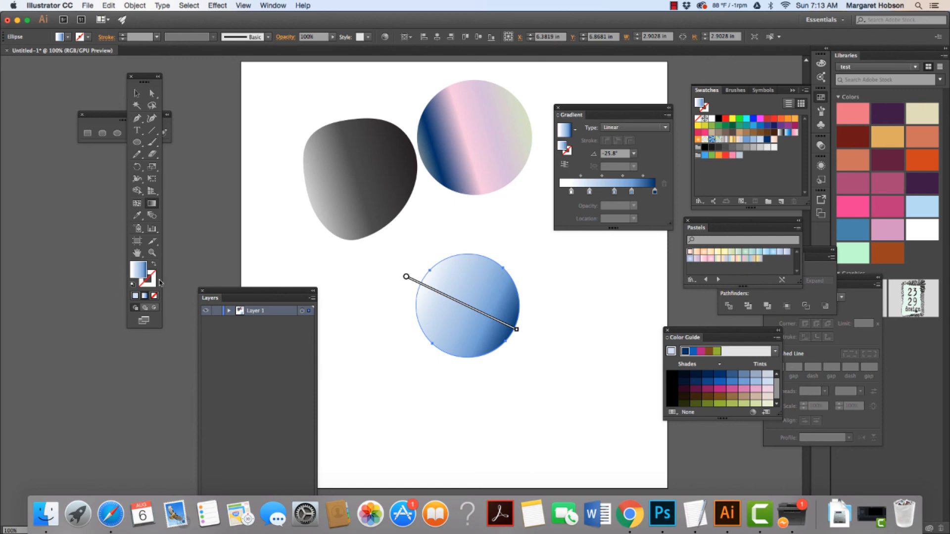
- Save the circle's gradient as a new swatch named blue and return to the Selection tool
click(775, 203)
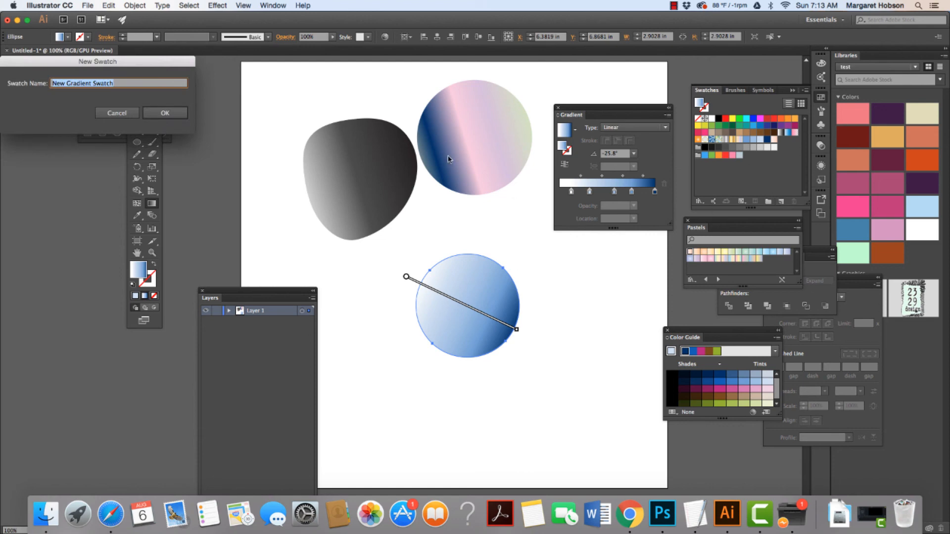
text(blue)
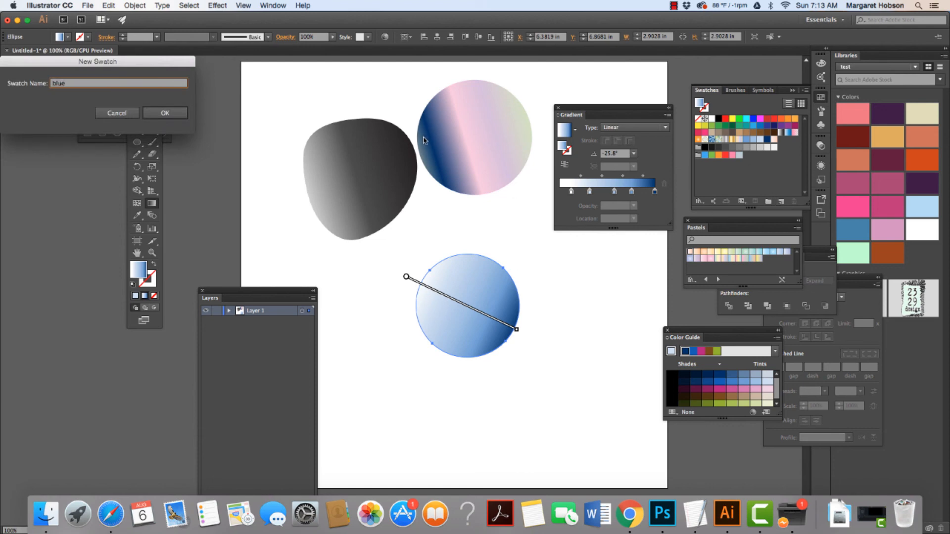
click(153, 115)
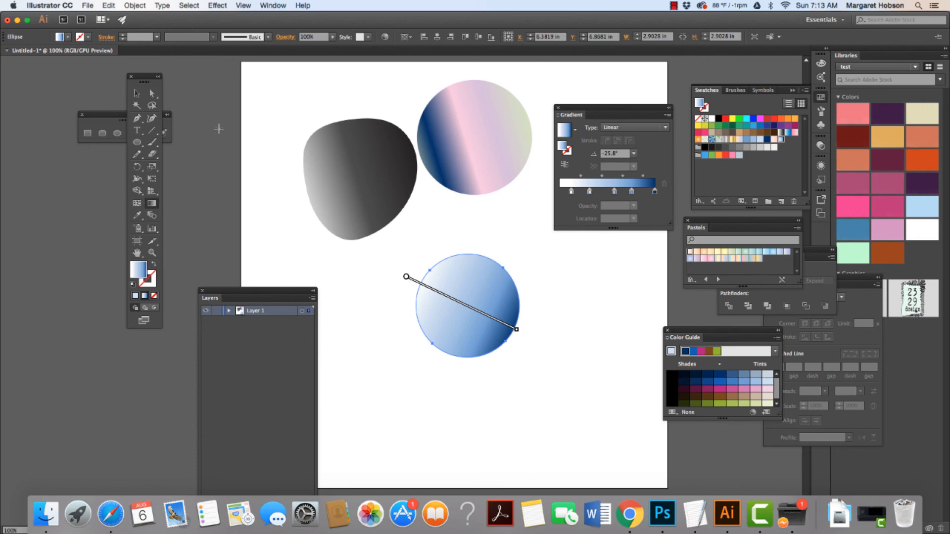
click(137, 93)
click(674, 6)
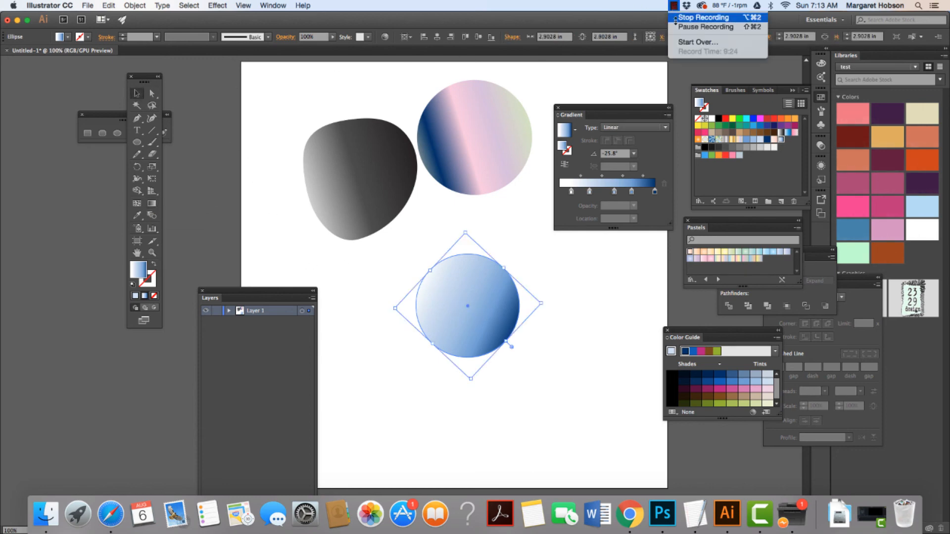